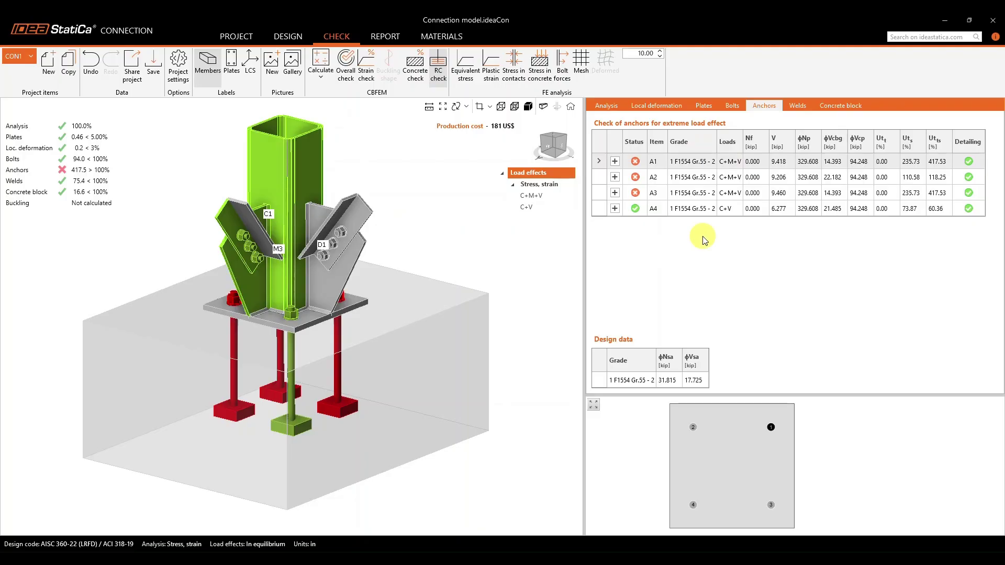
Expand the check details of anchor A1 and read down to its concrete breakout in shear formulas
left_click(616, 162)
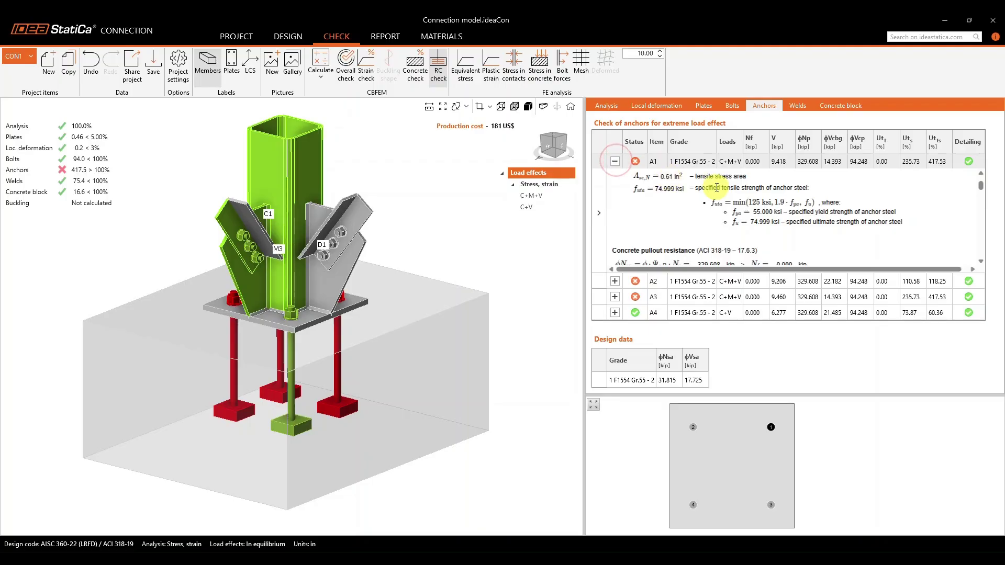
left_click_drag(978, 190, 982, 236)
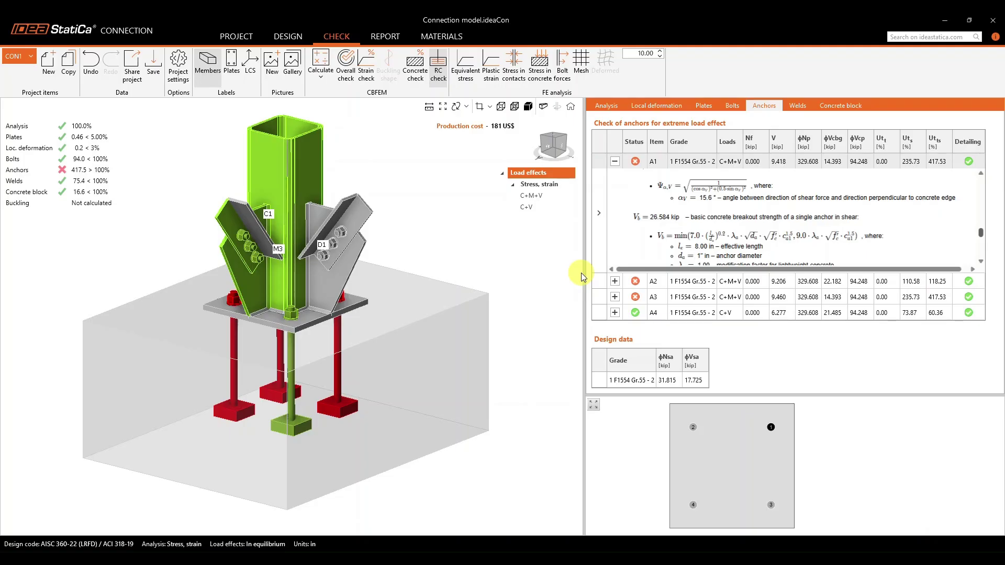
Start the RC check export of the anchorage to an IDEA Detail project file and dismiss the save dialog
left_click(438, 82)
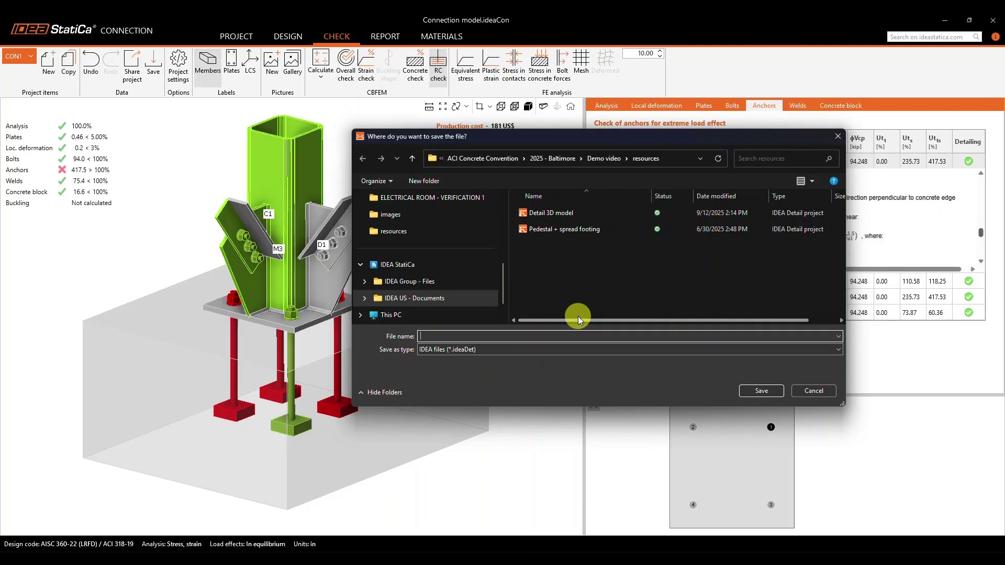
key("Escape")
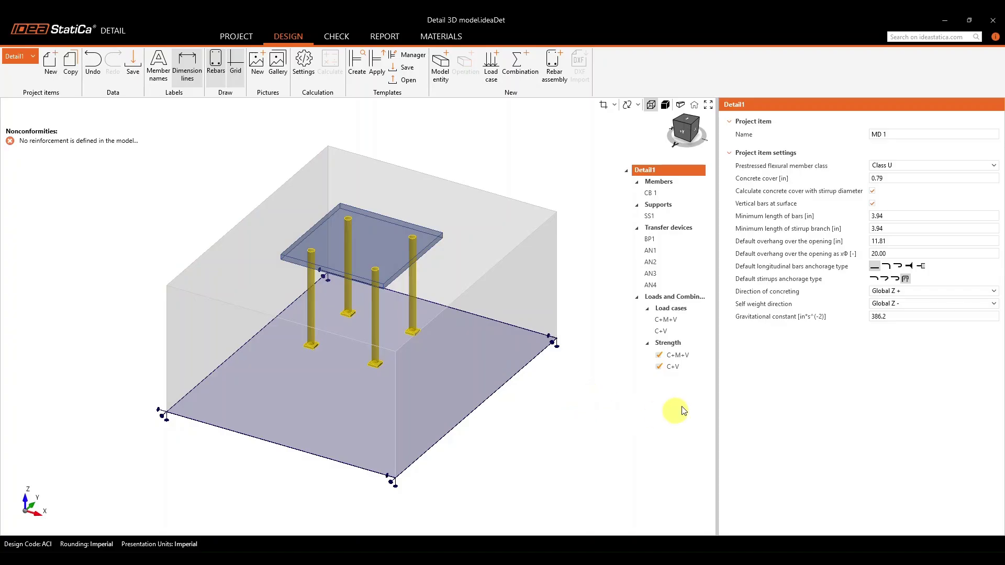
Show the C+M+V load case in the Detail model and examine the forces applied to the base plate
left_click(675, 321)
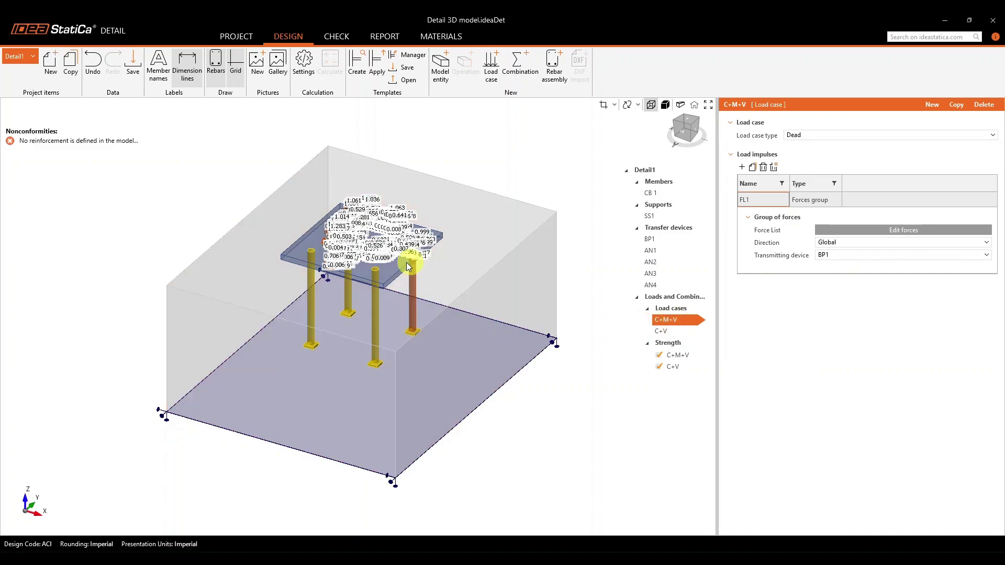
scroll(376, 257, "up", 5)
mouse_move(382, 312)
right_mouse_down()
mouse_move(413, 336)
mouse_move(378, 328)
right_mouse_up()
scroll(377, 325, "down", 10)
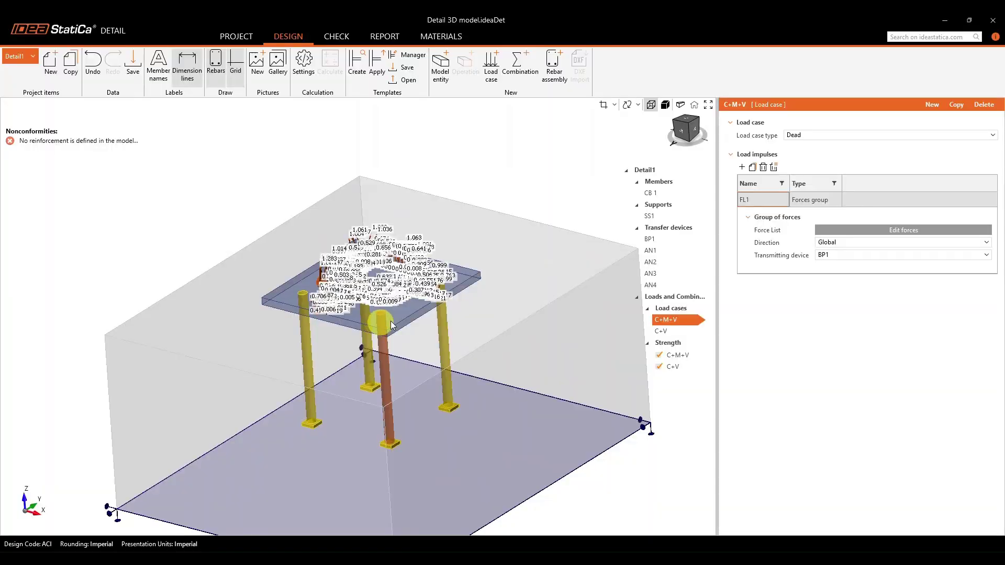
Show the C+V load case and examine its forces on the base plate up close and in the whole block
left_click(693, 326)
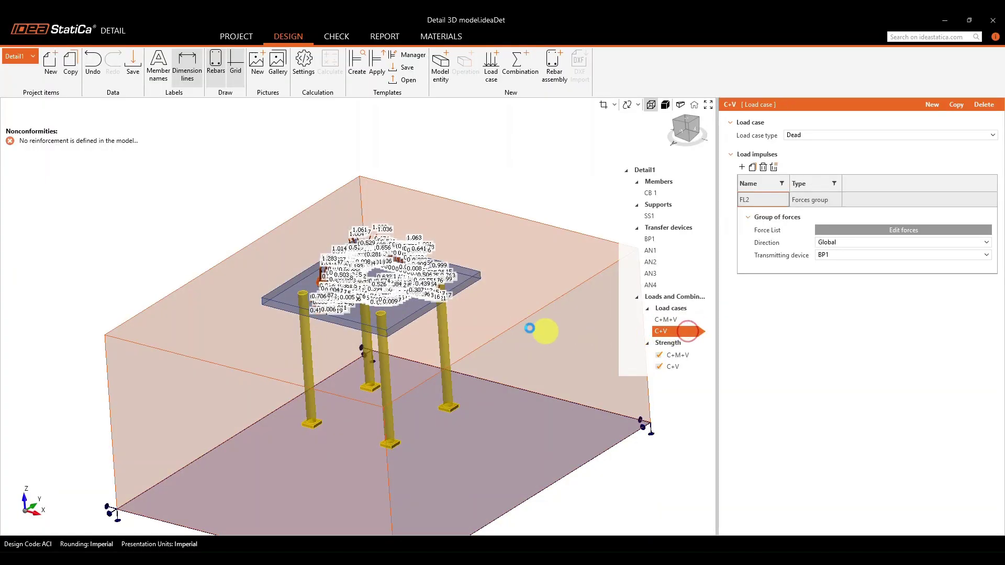
scroll(413, 314, "up", 5)
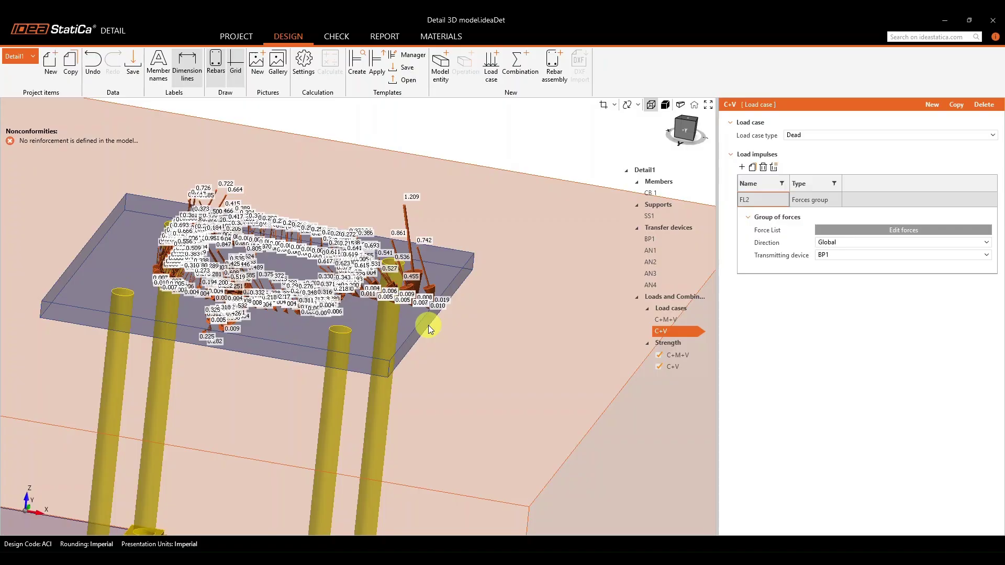
scroll(428, 325, "down", 5)
right_click_drag(482, 343, 428, 360)
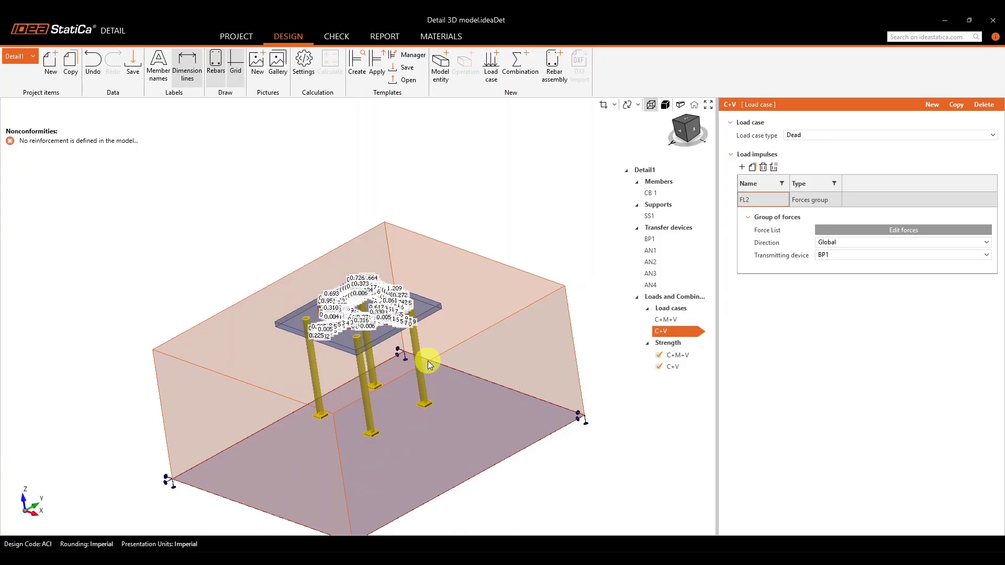
left_click(694, 104)
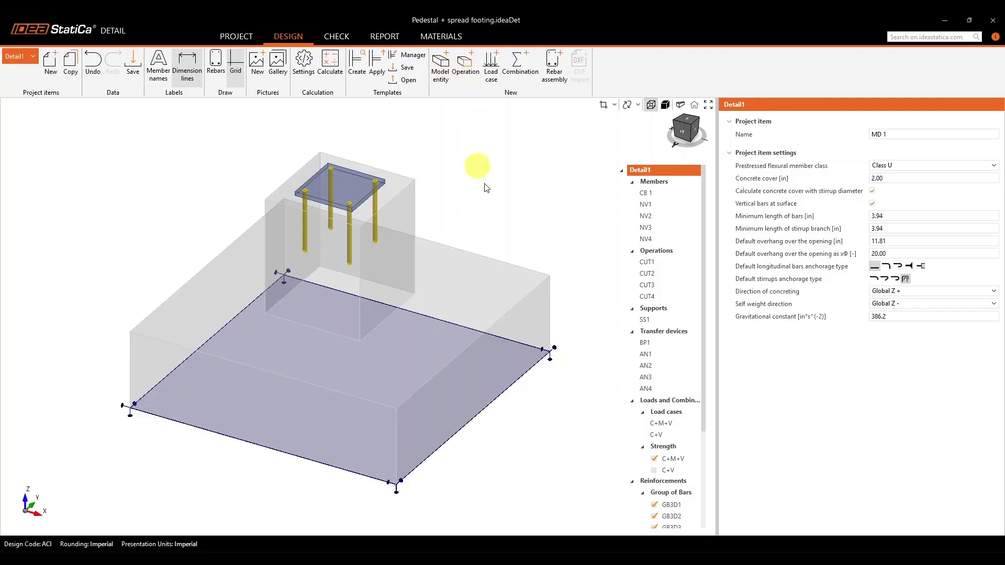
Review reinforcement groups GB3D2 to GB3D6 of the pedestal and spread footing with their rebar properties
left_click_drag(704, 331, 702, 438)
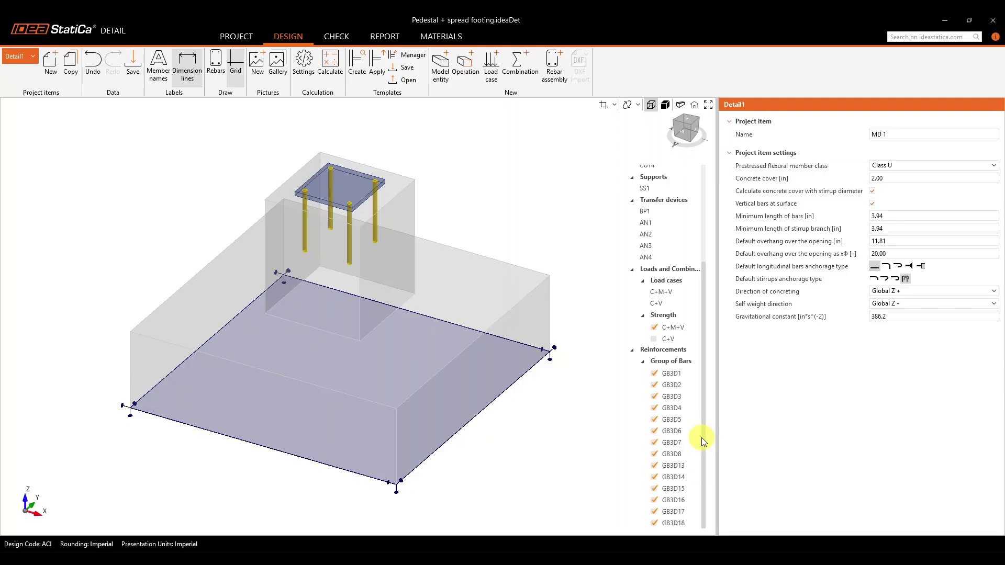
left_click(675, 384)
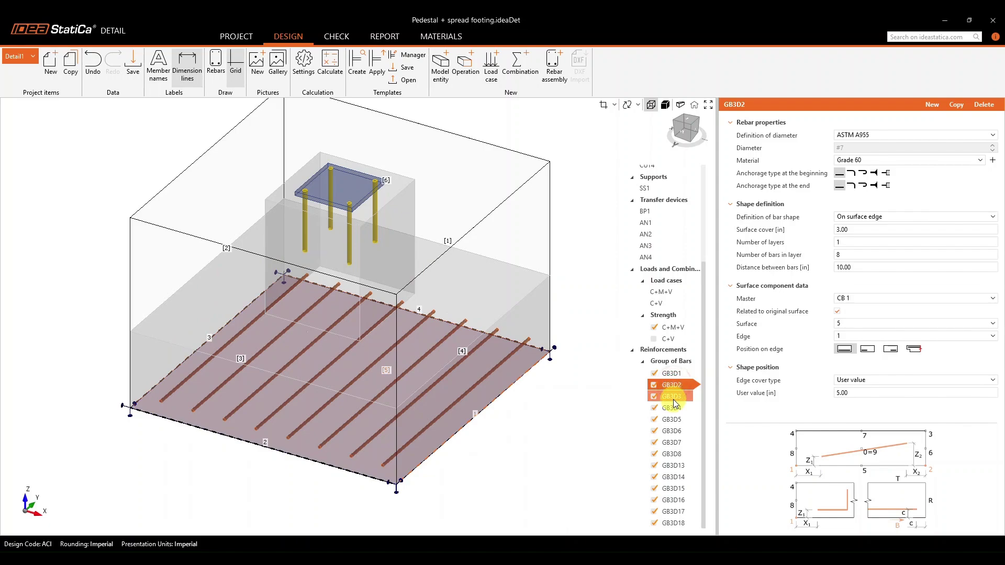
left_click(674, 399)
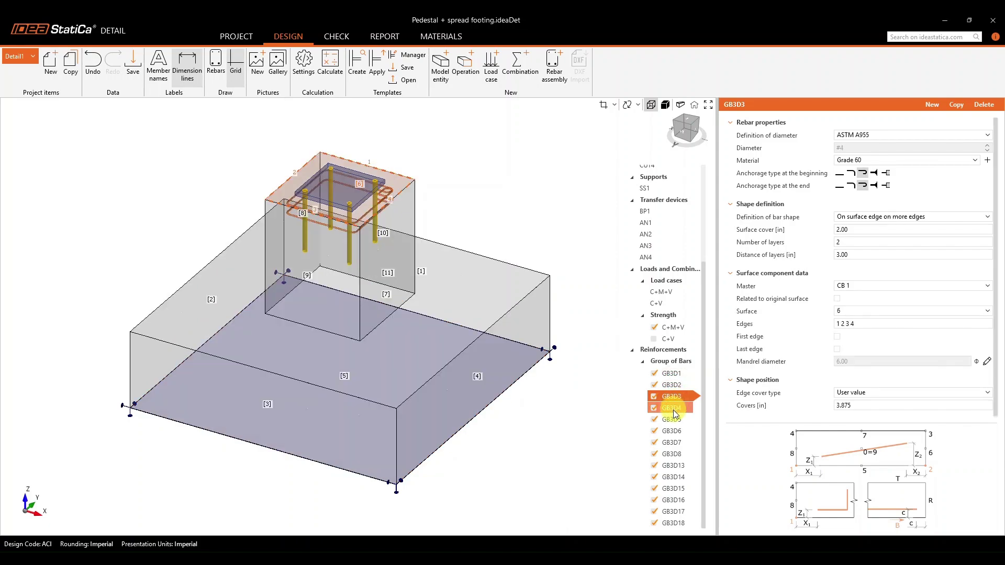
left_click(674, 410)
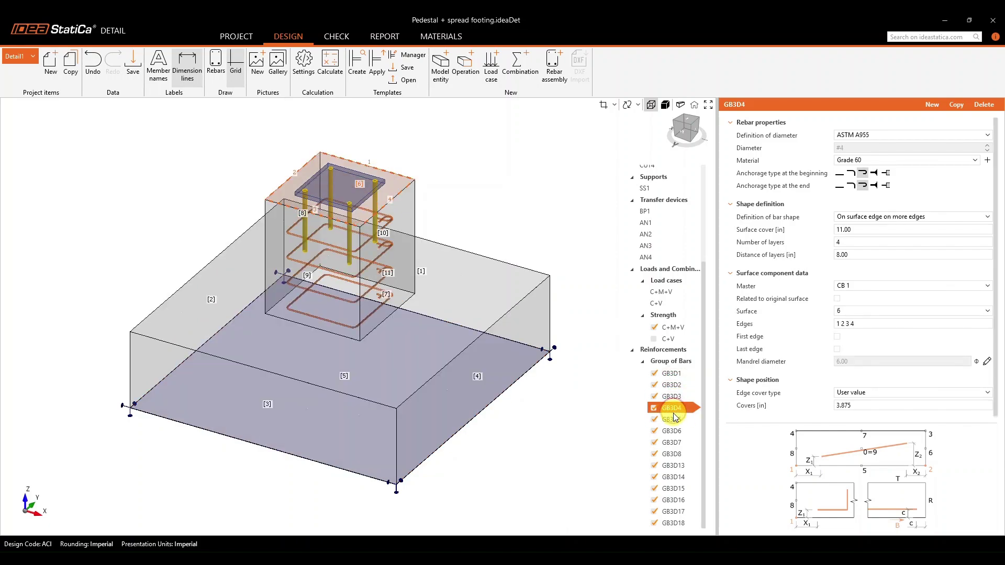
left_click(673, 420)
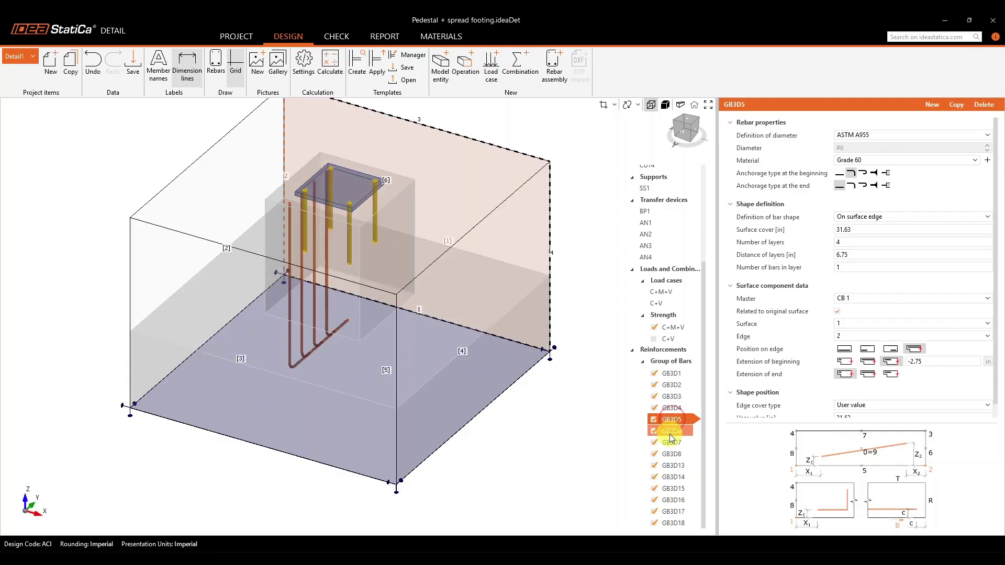
left_click(671, 432)
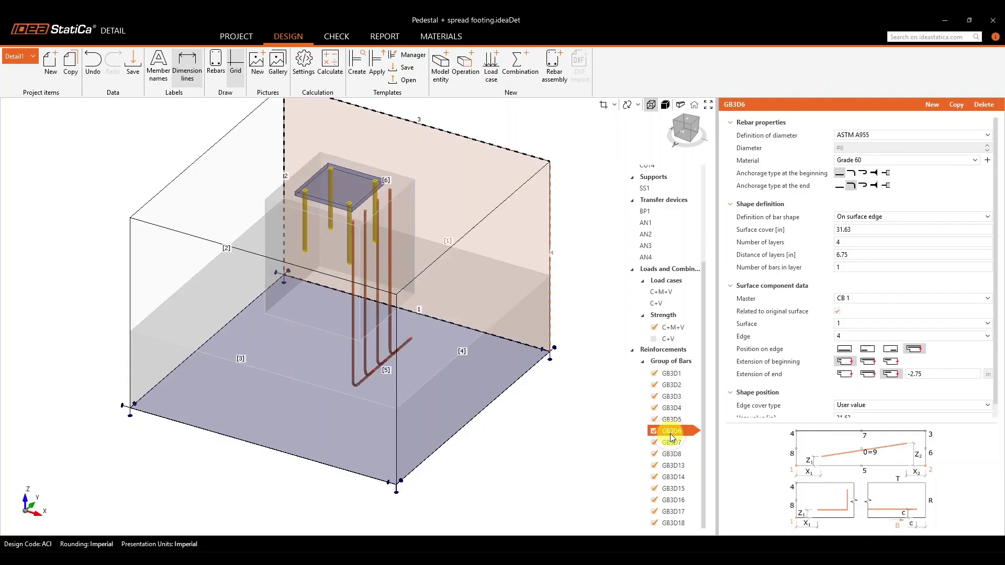
Review the pedestal's inner tie groups GB3D17, GB3D18 and GB3D16
left_click(680, 512)
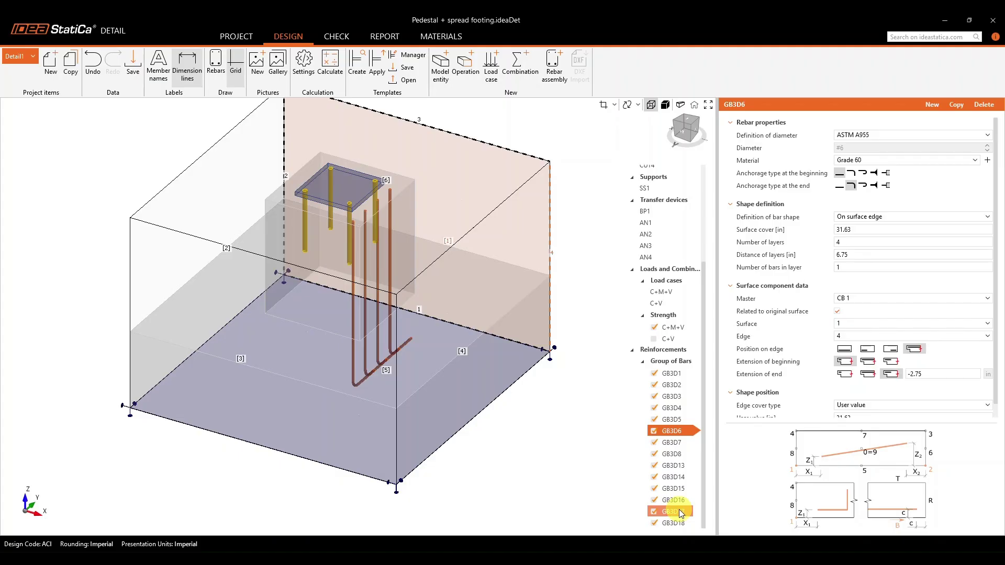
left_click(676, 523)
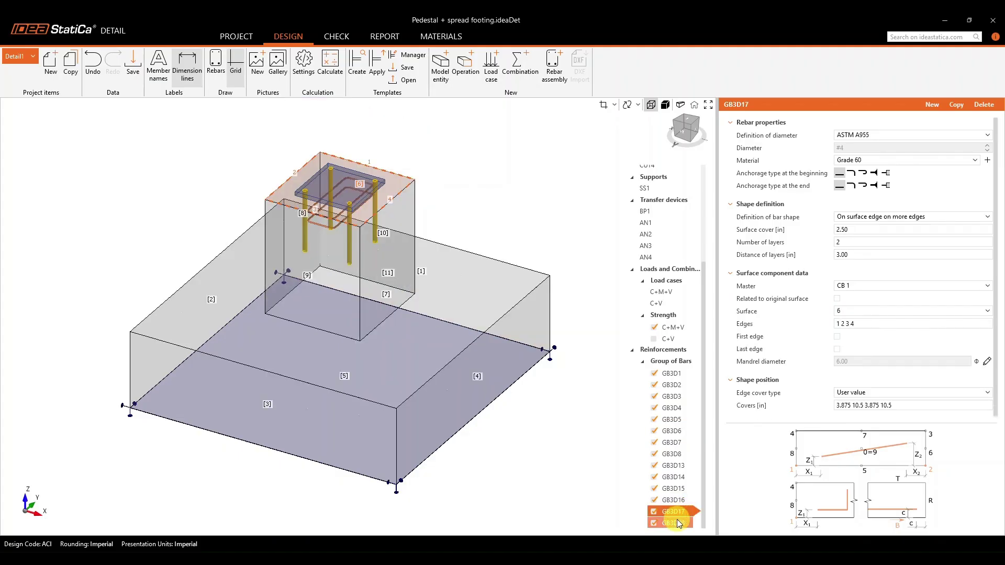
left_click(679, 500)
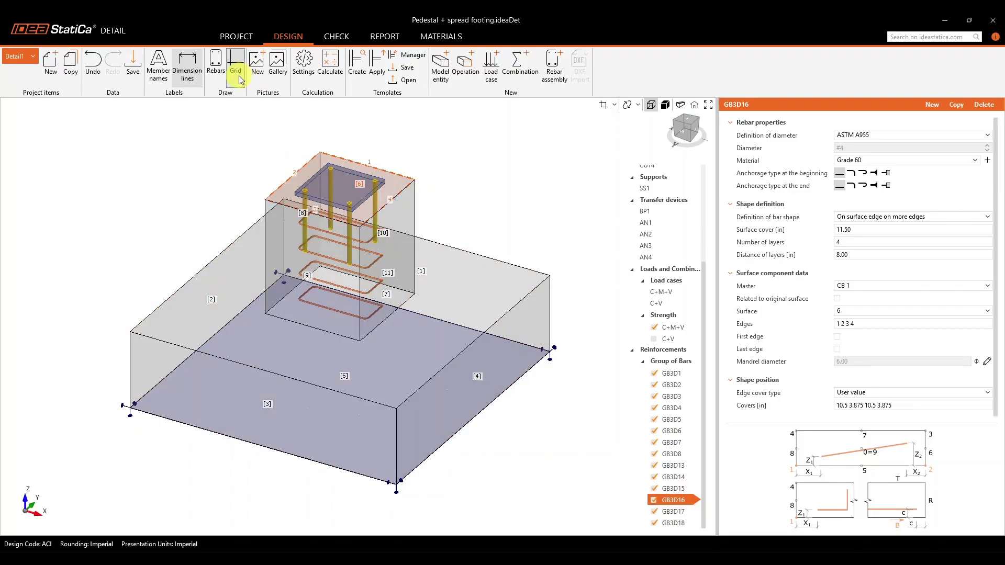
Turn on the display of all rebars and inspect the complete cage in plan and in 3D
left_click(224, 81)
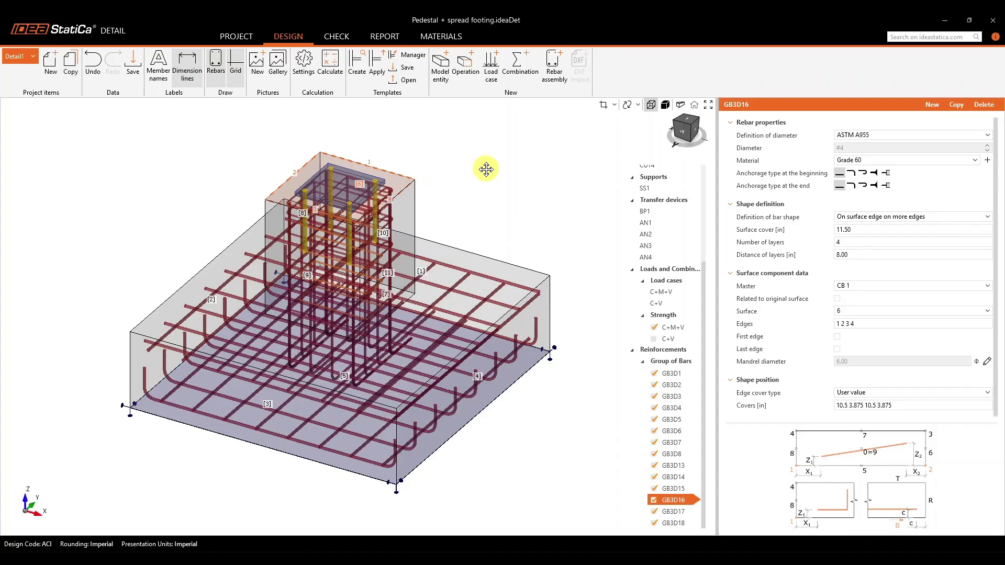
middle_click_drag(485, 169, 484, 186)
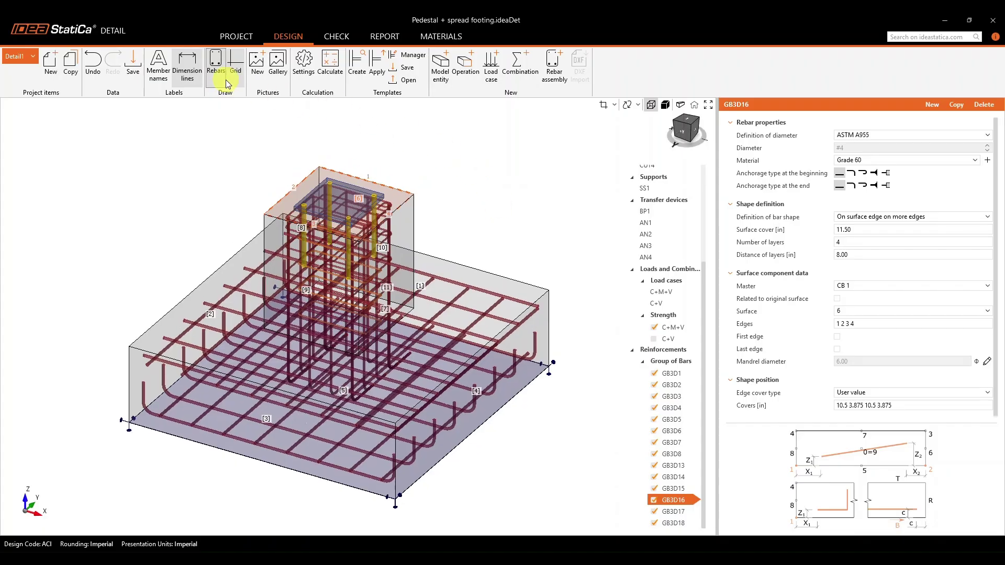
left_click(689, 124)
scroll(602, 184, "down", 2)
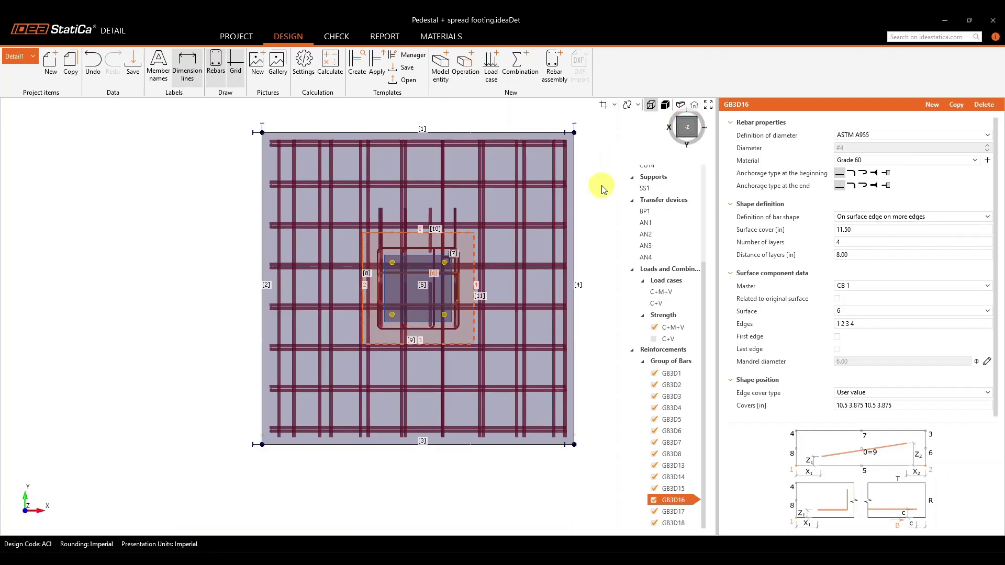
left_click(684, 122)
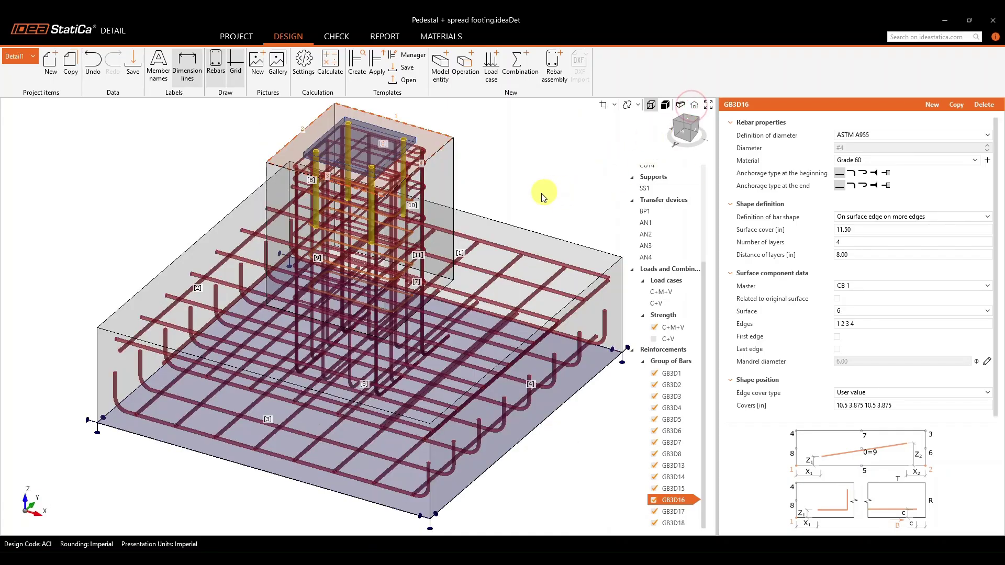
scroll(528, 201, "down", 1)
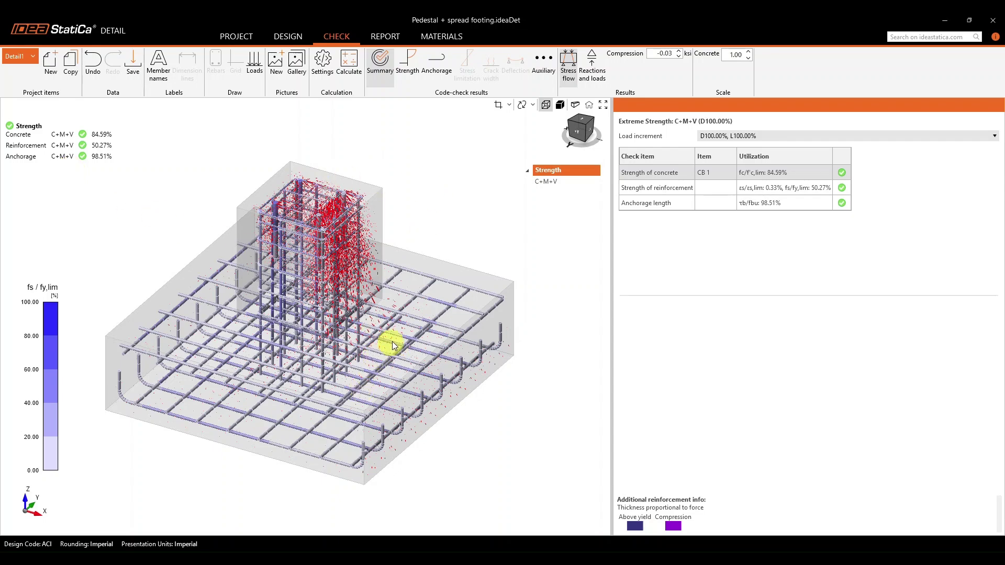
Examine the stress flow in the summary results of the reinforced pedestal and footing, in elevation and in 3D
middle_click_drag(409, 345, 436, 355)
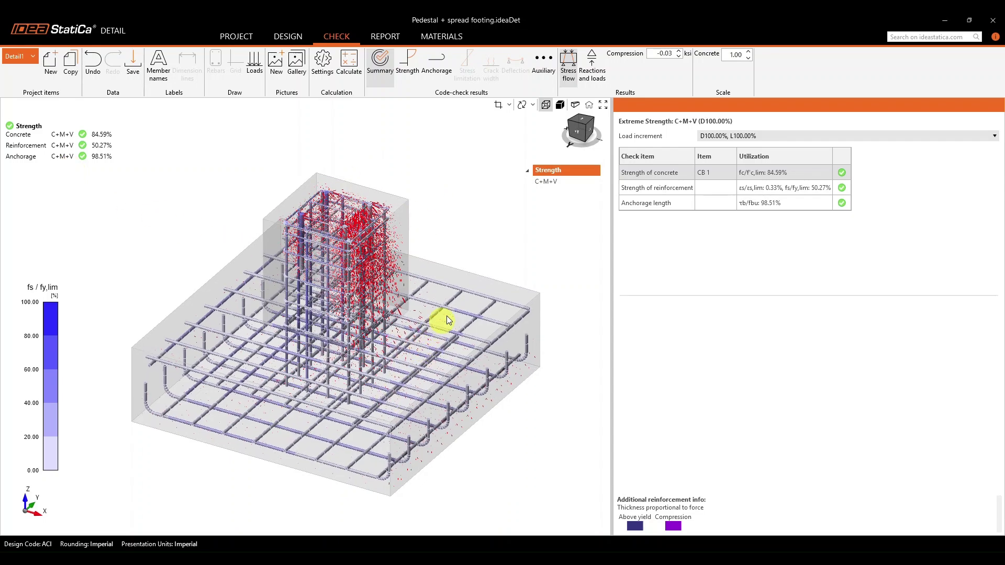
left_click(576, 133)
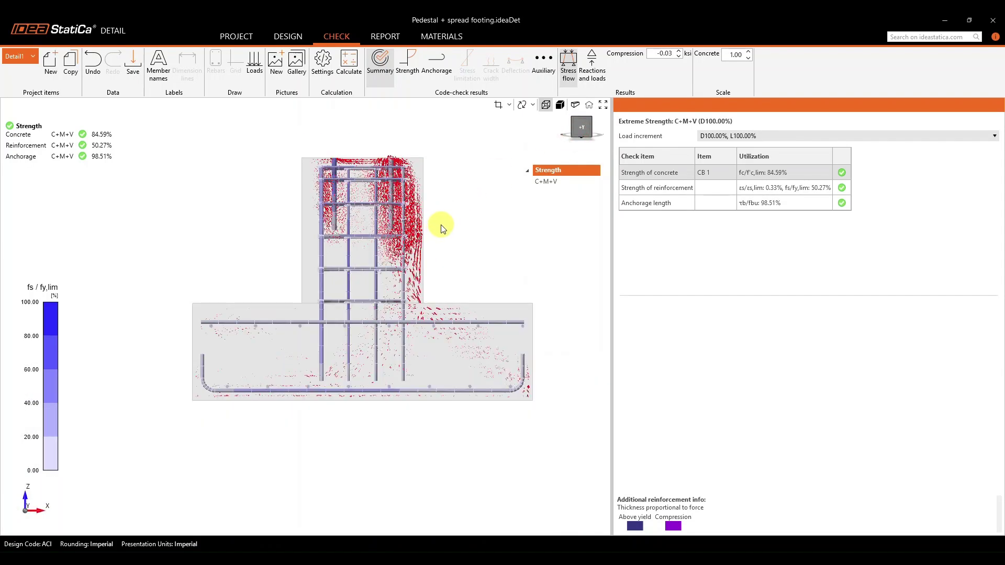
right_click_drag(444, 209, 427, 244)
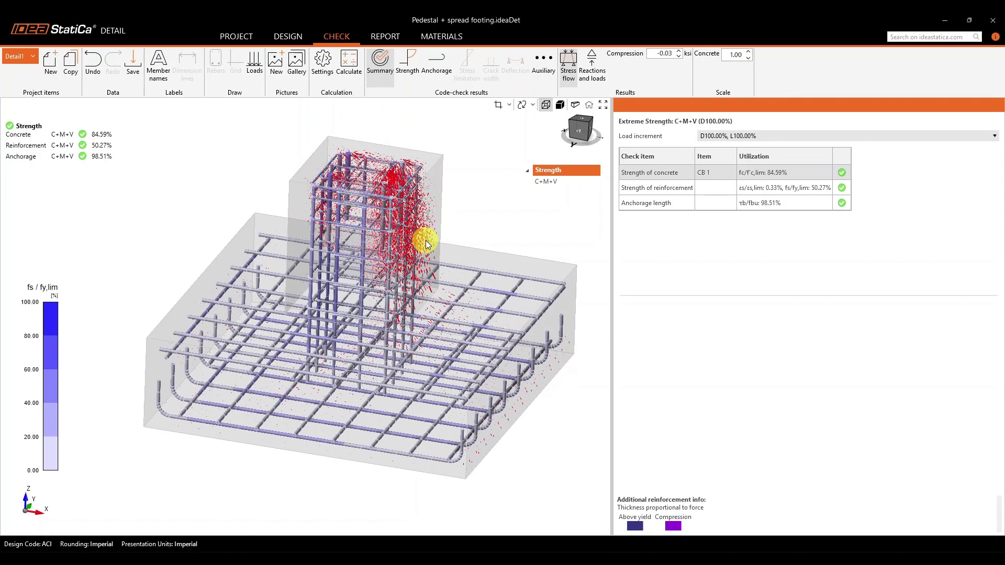
middle_click_drag(466, 195, 455, 210)
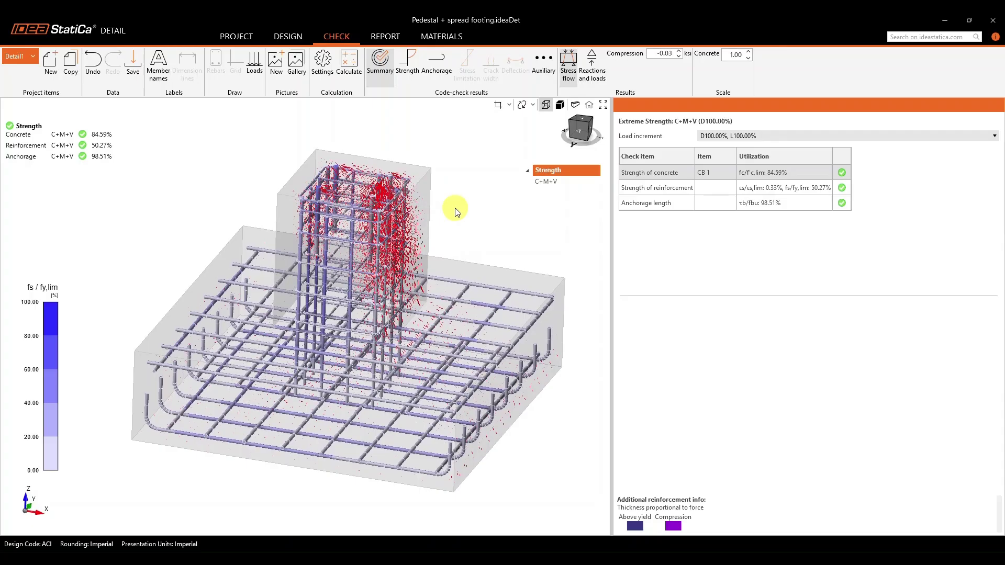
Display the concrete strength results, plot the equivalent stress fc,eq, and cut a vertical section through the pedestal and footing
left_click(413, 72)
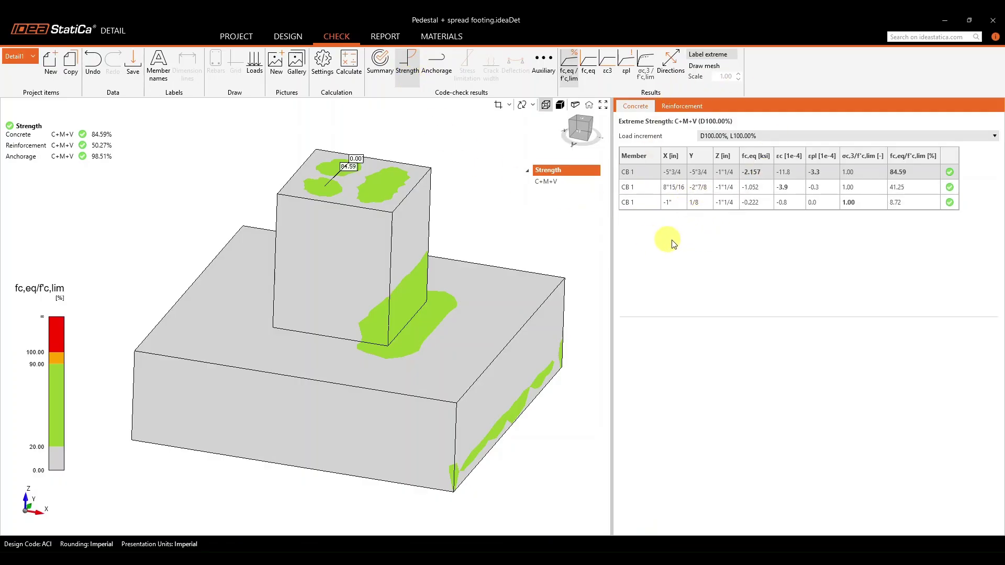
left_click(590, 65)
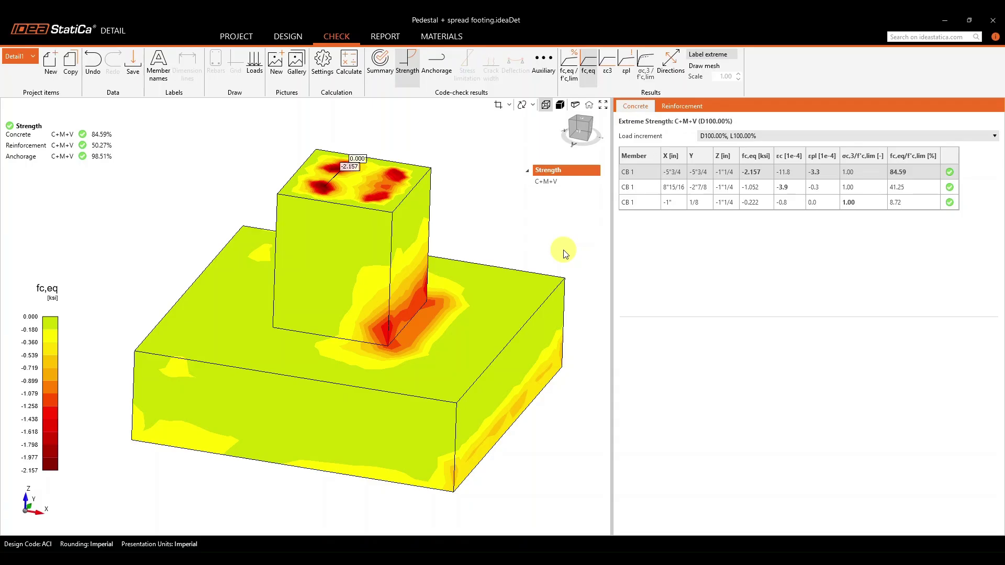
left_click(500, 108)
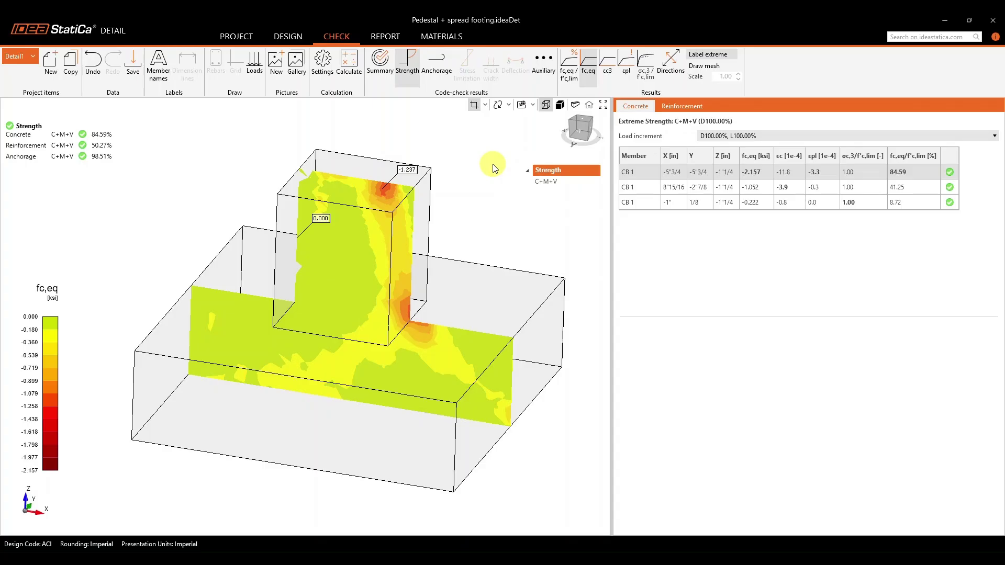
right_click_drag(492, 167, 539, 170)
Display the reinforcement strength results and examine the fs/fy,lim utilization along the bars and anchors
left_click(676, 107)
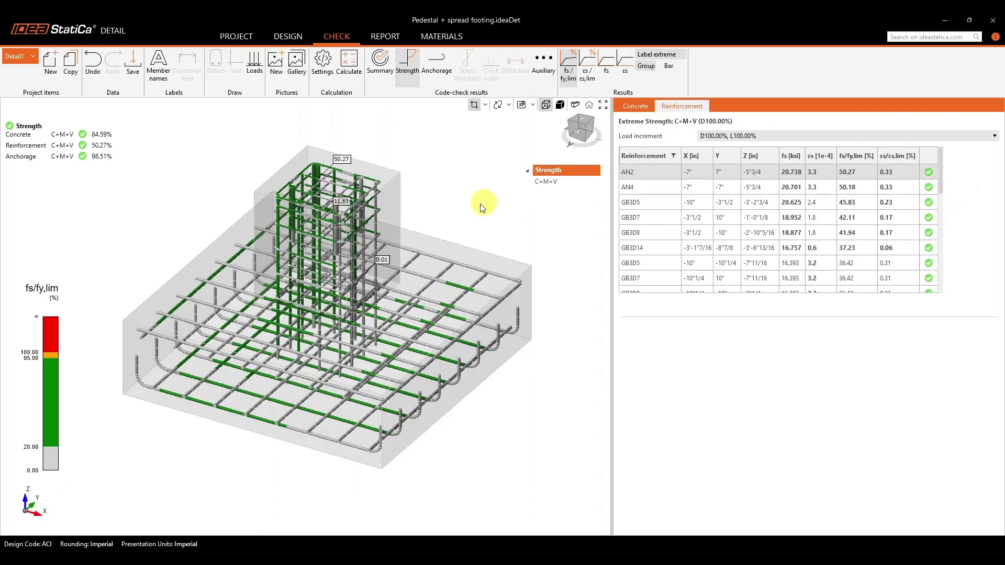
scroll(455, 240, "down", 2)
right_click_drag(378, 331, 393, 303)
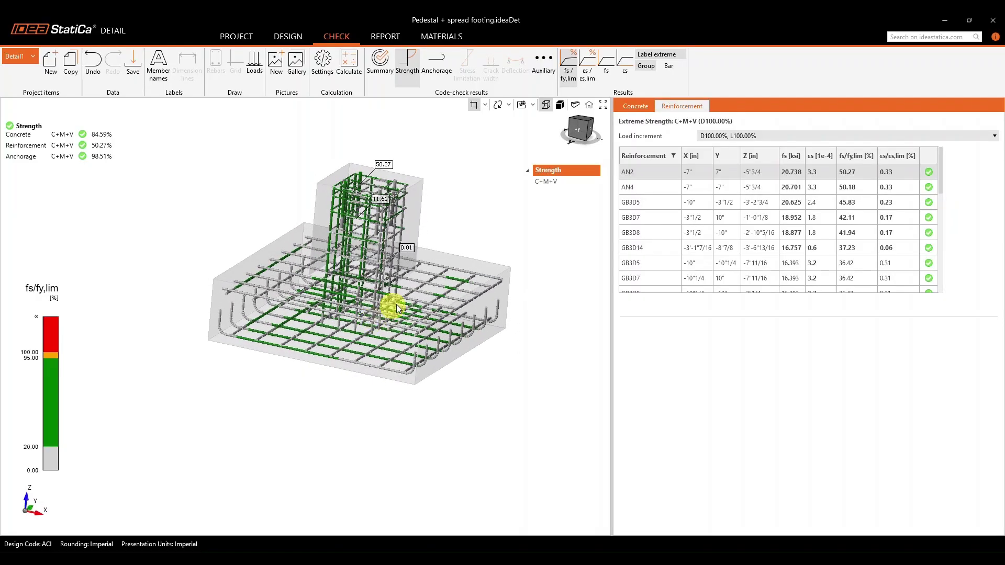
Display the anchorage results and examine the total force F tot in the pedestal's bars and anchors
left_click(444, 69)
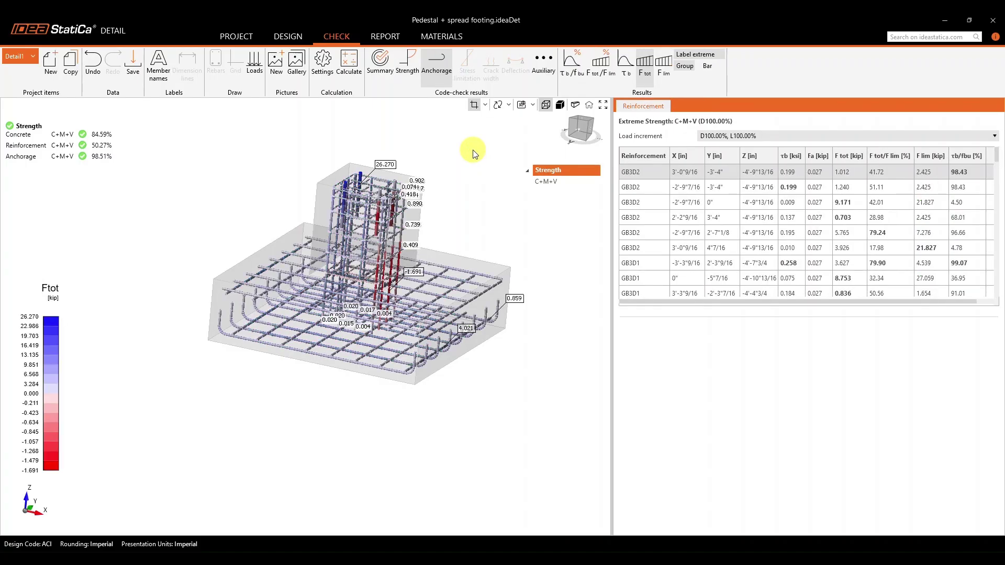
mouse_move(308, 370)
right_mouse_down()
mouse_move(335, 377)
mouse_move(318, 381)
right_mouse_up()
scroll(385, 224, "up", 3)
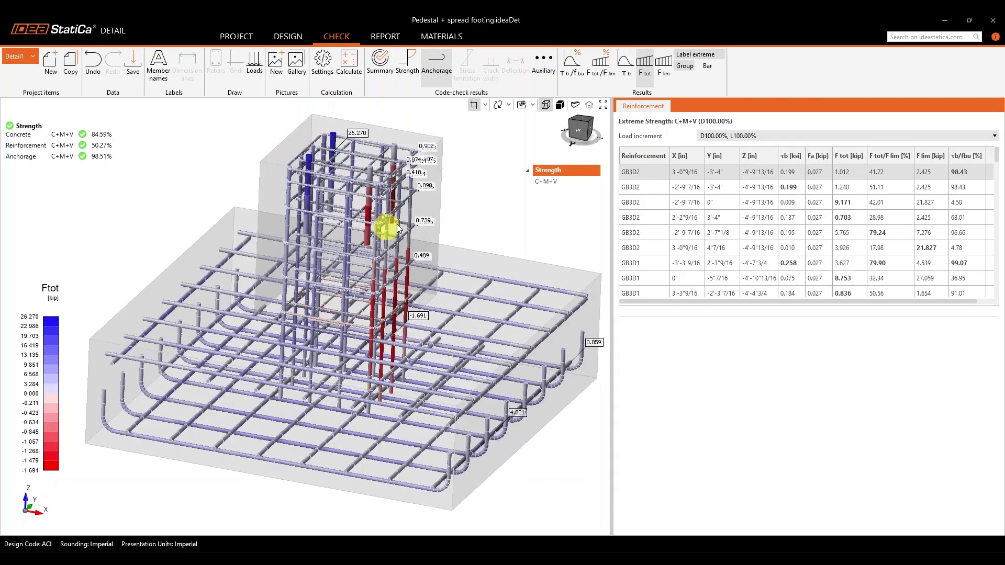
Examine the anchorage force distribution in the pedestal and the footing's hooked bars from lower 3D viewing angles
right_click_drag(455, 215, 442, 184)
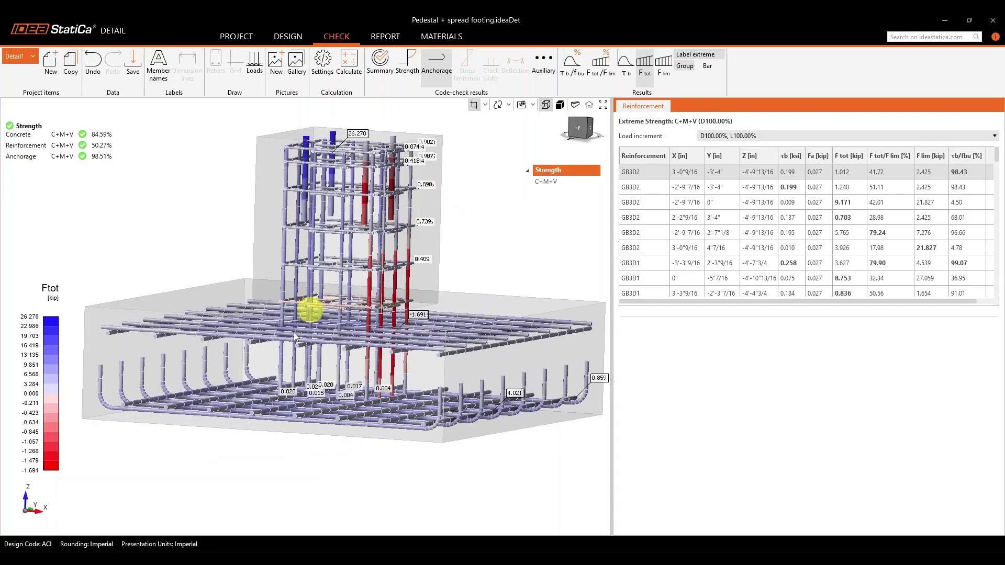
mouse_move(285, 387)
right_mouse_down()
mouse_move(292, 392)
mouse_move(267, 394)
mouse_move(276, 393)
right_mouse_up()
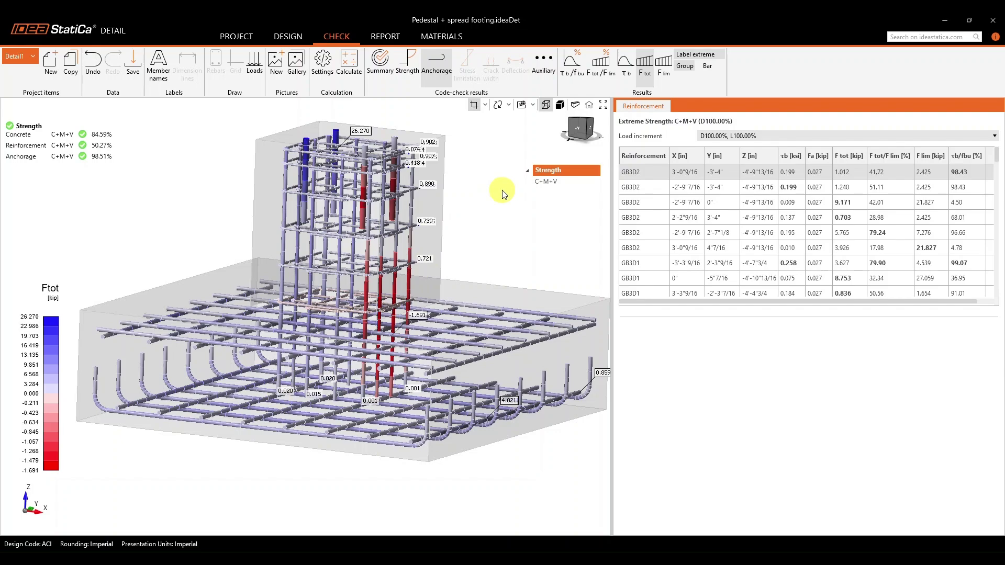
right_click_drag(488, 206, 543, 152)
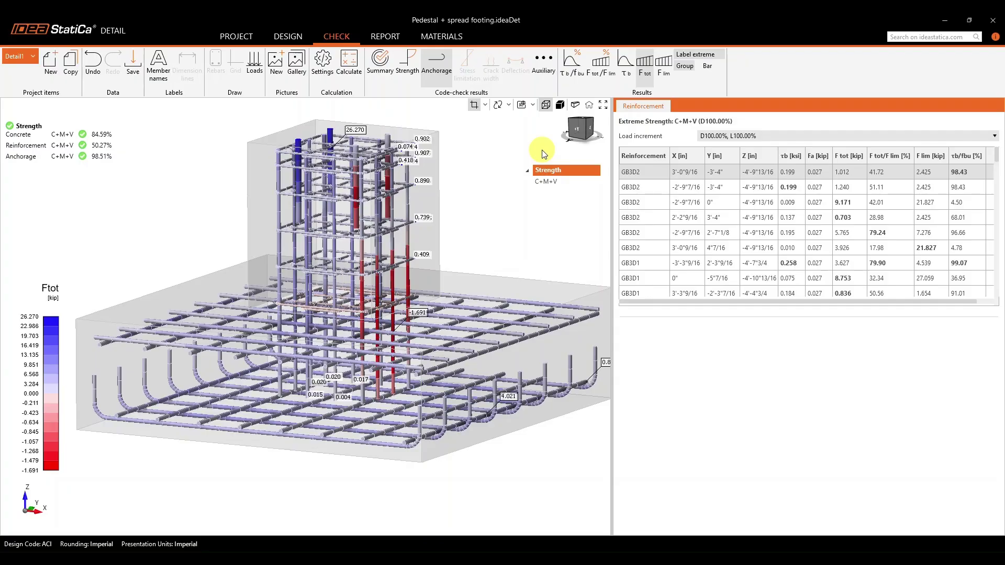
Open the detailed report and read through its materials, geometry, overview table and load sections
left_click(378, 37)
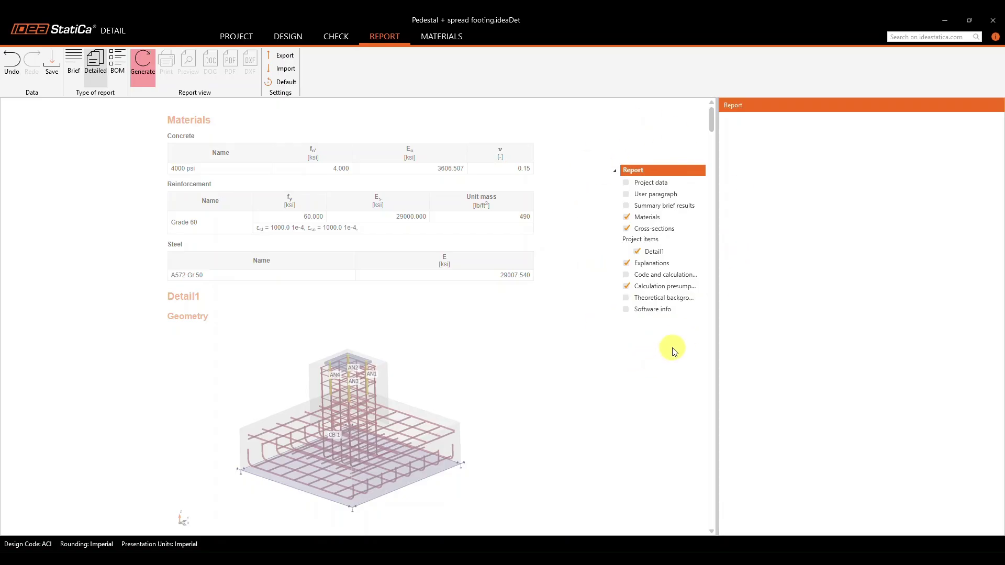
scroll(558, 330, "down", 4)
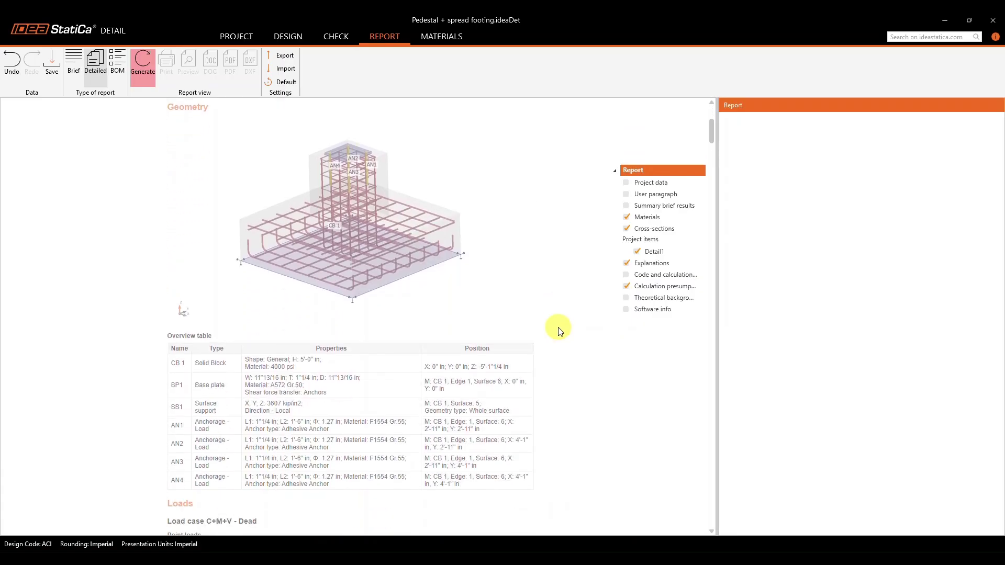
scroll(558, 330, "down", 15)
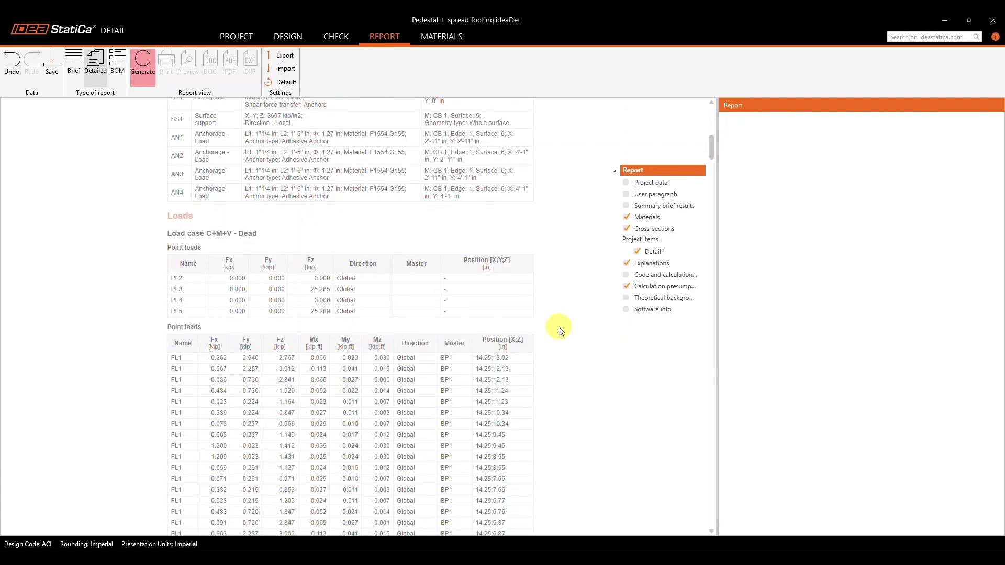
scroll(558, 330, "down", 4)
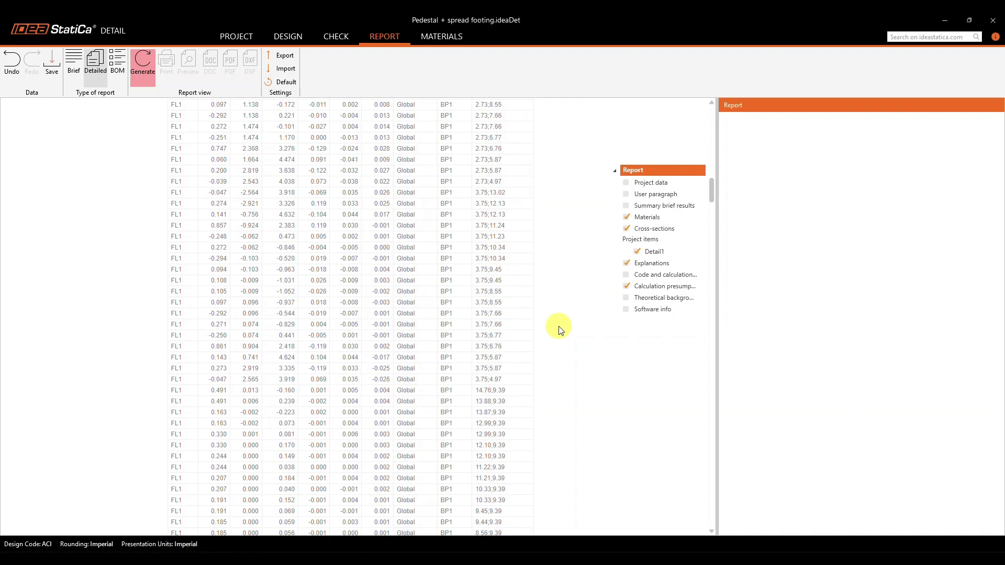
scroll(559, 330, "down", 10)
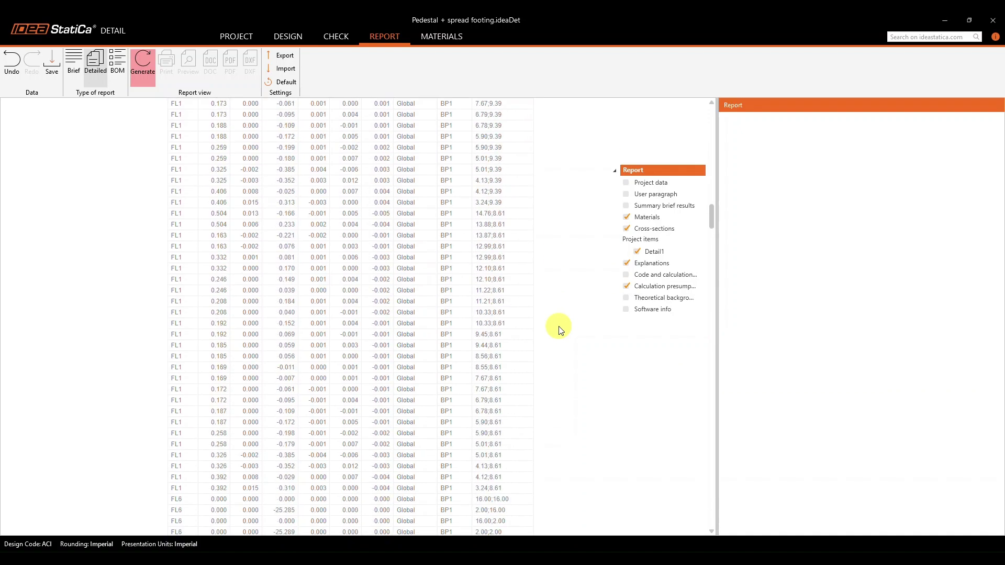
scroll(559, 329, "down", 5)
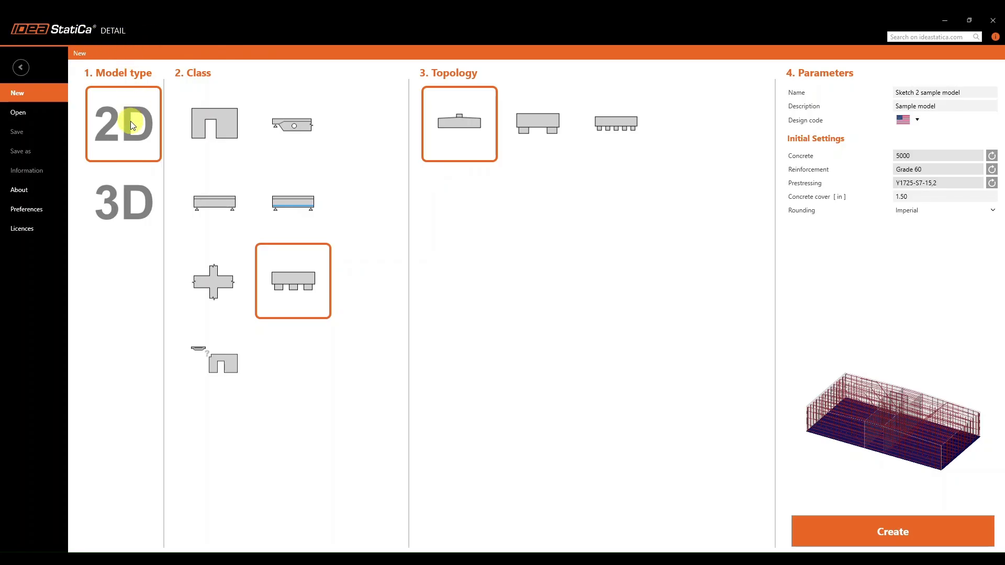
Look through the 2D model classes for a new project and the topologies offered for walls, beams, prestressed beams and other members
left_click(203, 133)
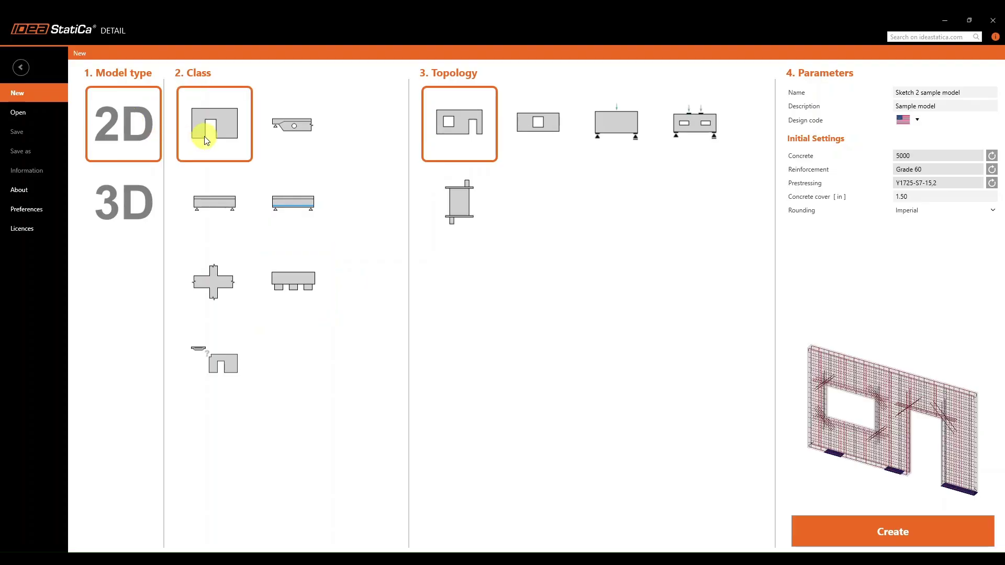
left_click(276, 127)
left_click(283, 198)
left_click(285, 269)
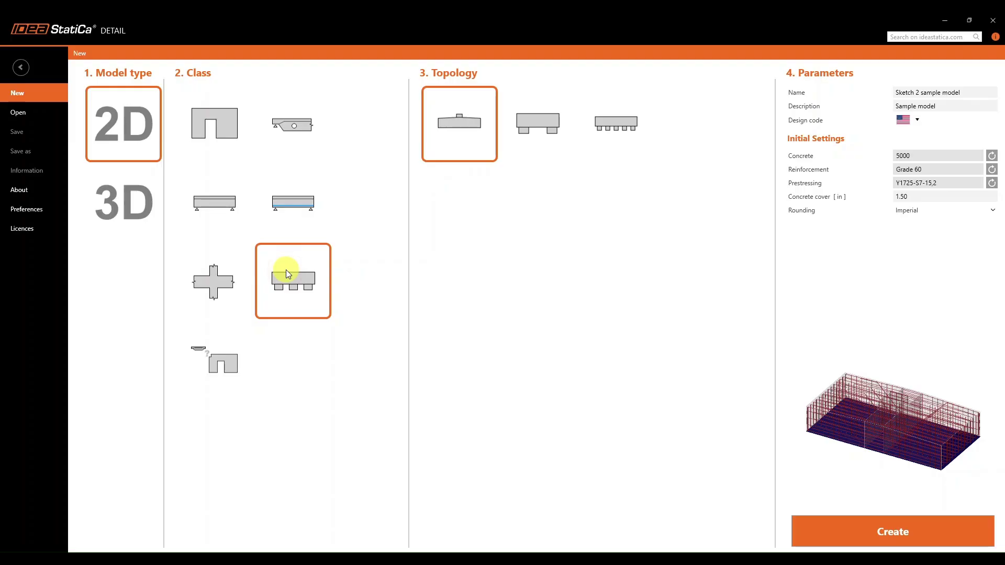
left_click(295, 224)
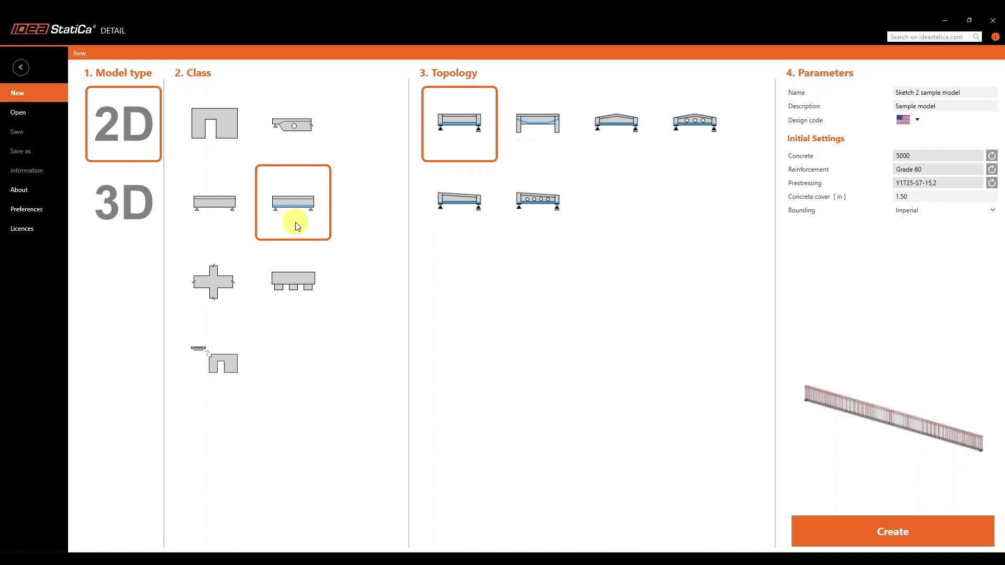
left_click(225, 210)
left_click(229, 122)
left_click(278, 133)
left_click(292, 214)
left_click(235, 351)
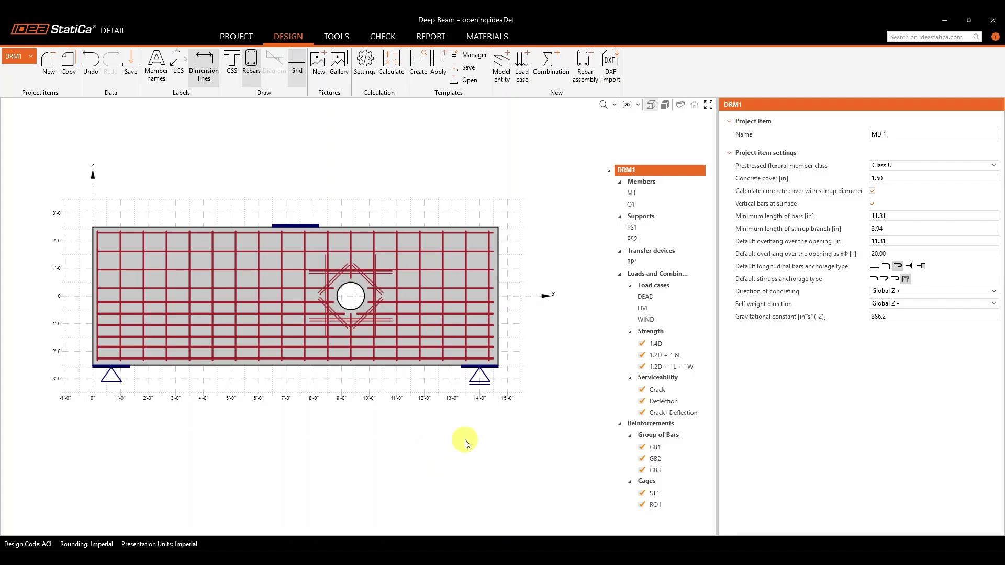
Review the deep beam's circular opening O1 and the available support, load transfer device and reinforcement types
left_click(644, 193)
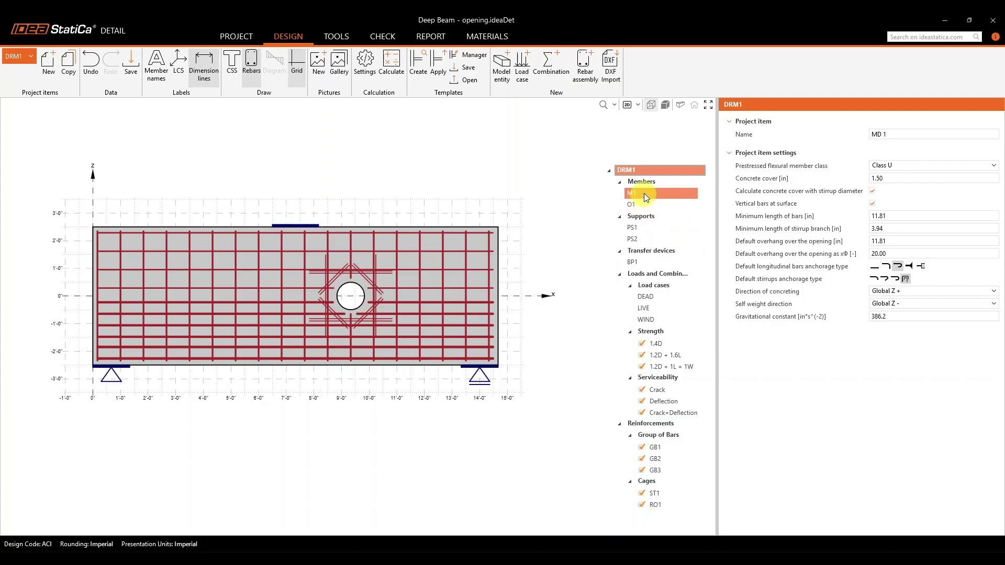
left_click(636, 203)
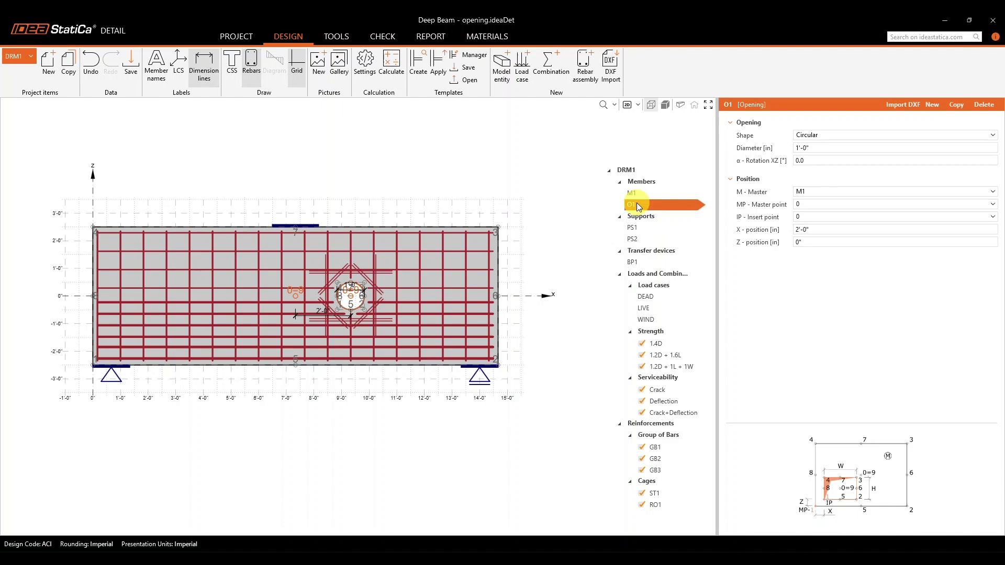
left_click(637, 215)
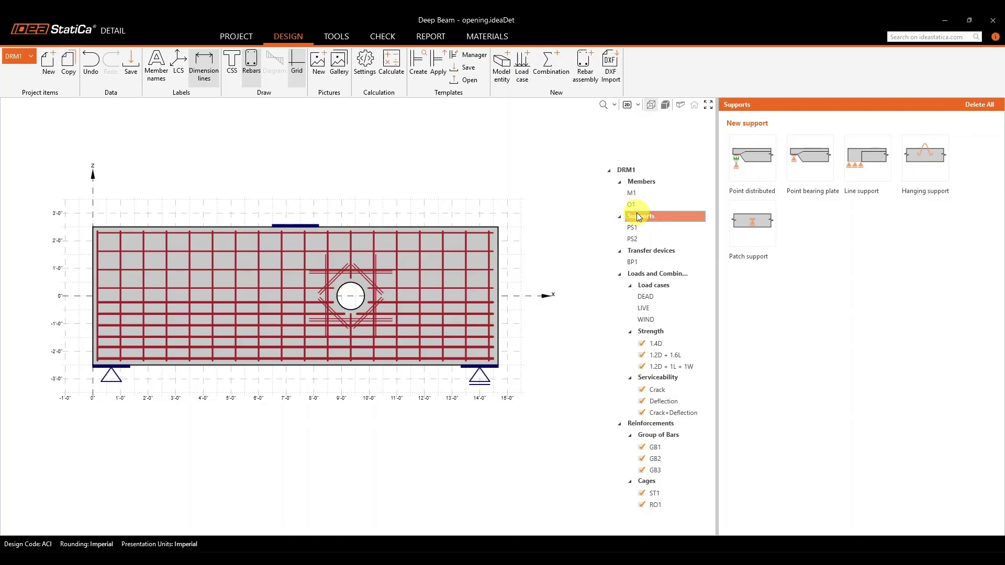
left_click(646, 250)
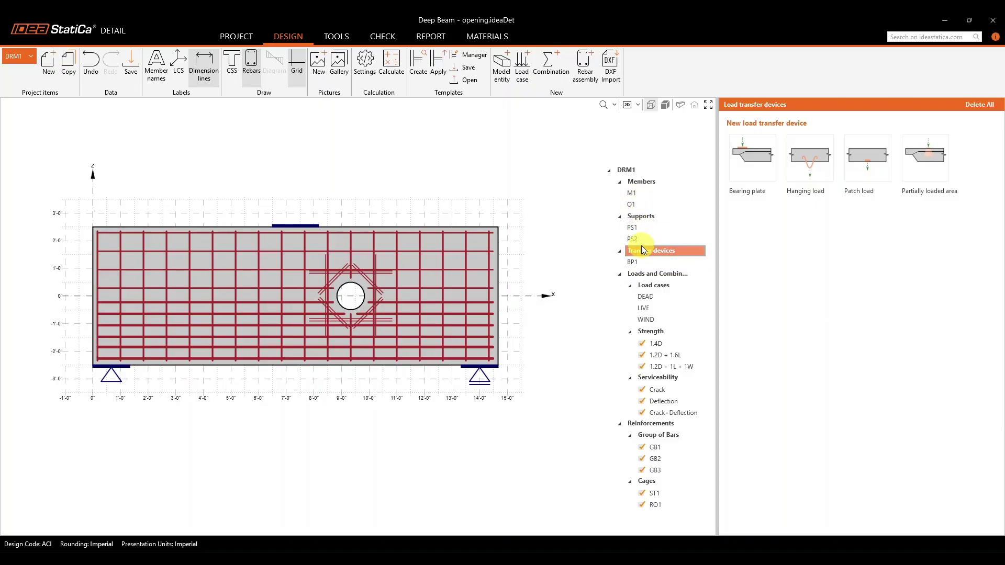
left_click(646, 426)
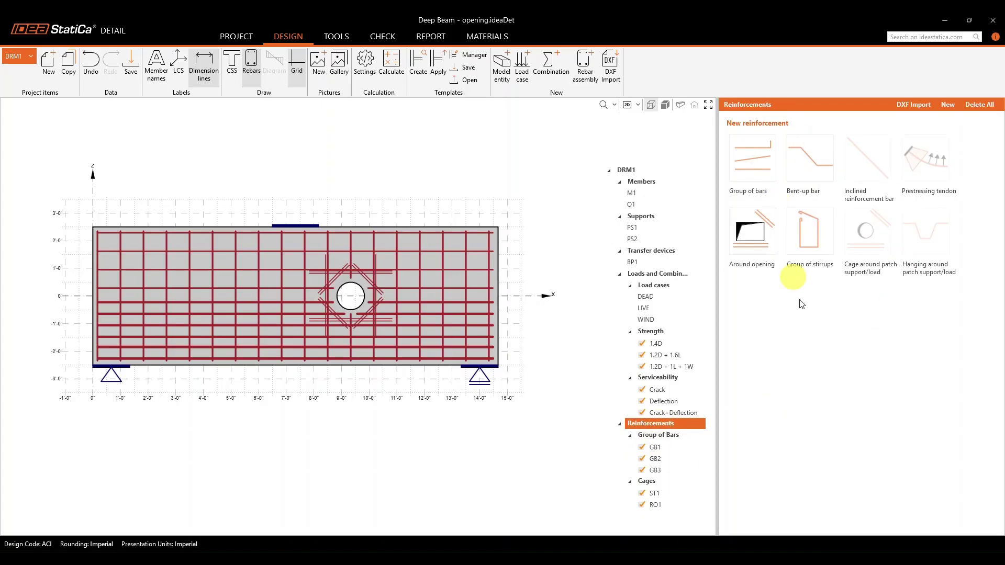
Display the deep beam in the 3D real view and examine the bar groups GB1, GB2 and GB3
left_click(637, 107)
left_click(632, 140)
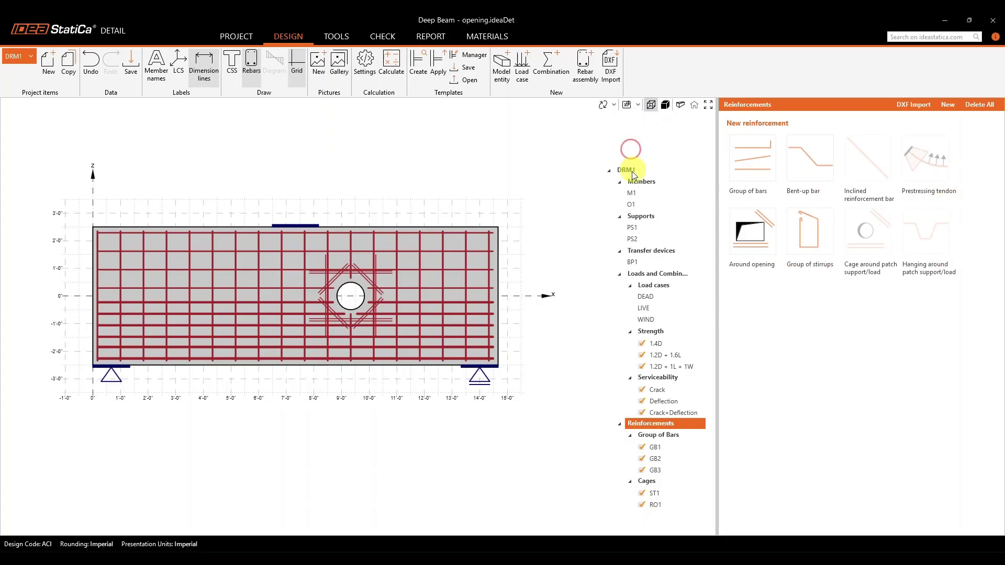
scroll(539, 297, "up", 3)
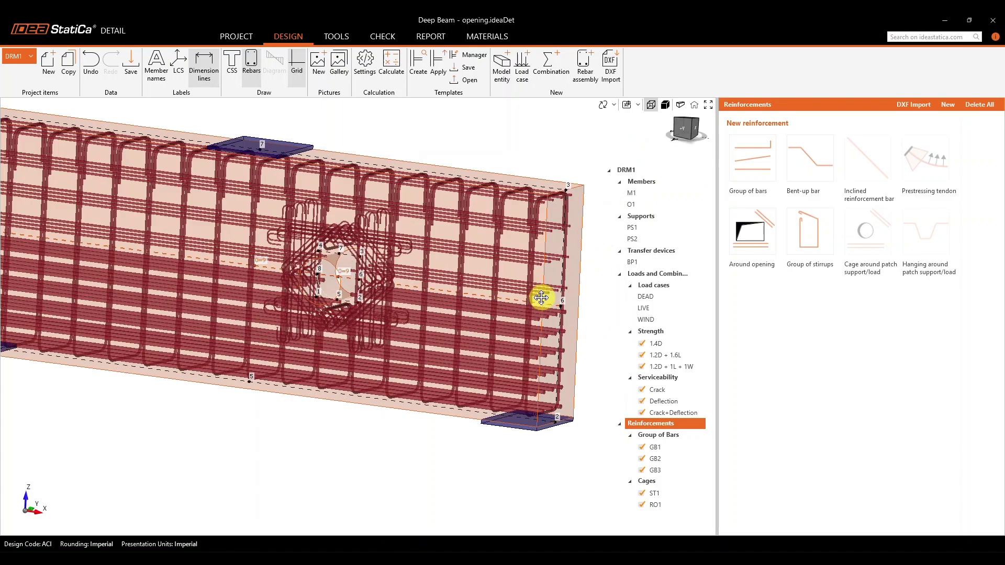
mouse_move(503, 253)
right_mouse_down()
mouse_move(464, 258)
mouse_move(604, 364)
right_mouse_up()
left_click(658, 448)
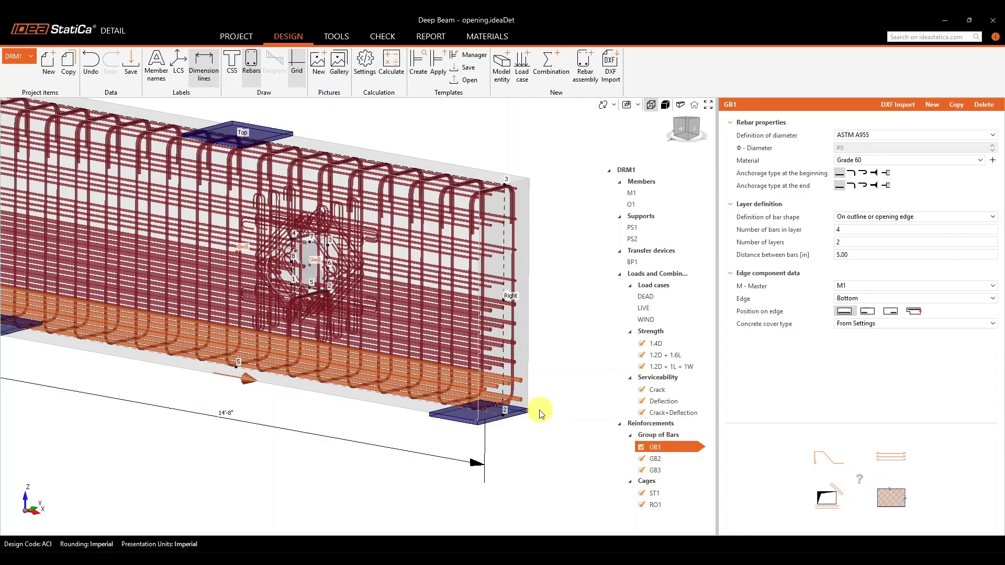
scroll(537, 403, "up", 3)
right_click_drag(544, 378, 498, 362)
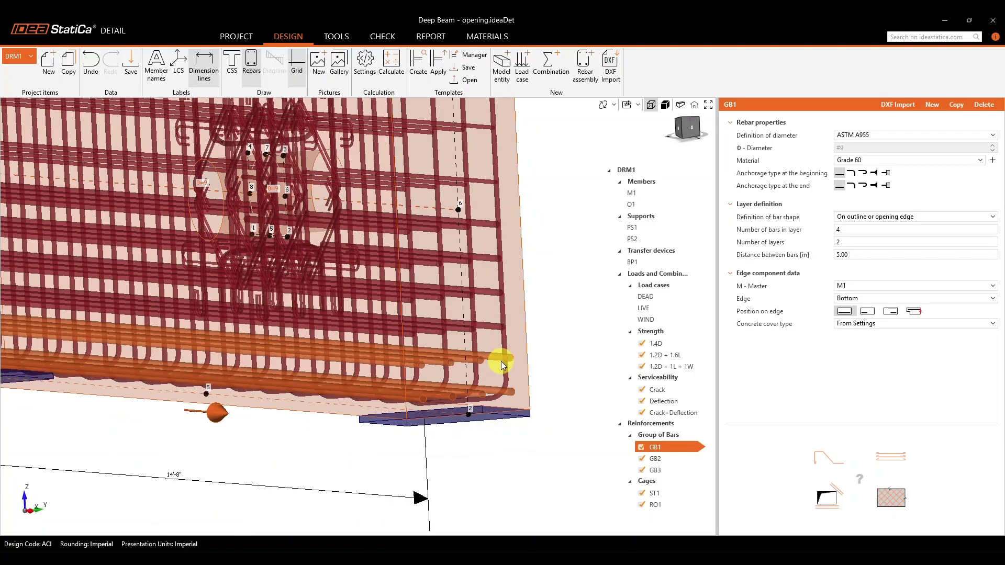
left_click(666, 457)
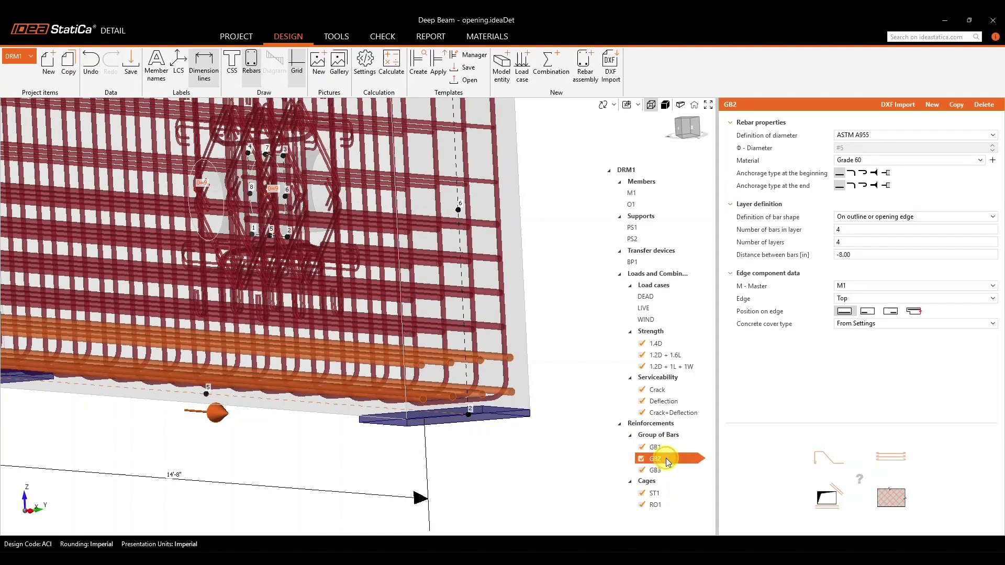
left_click(662, 467)
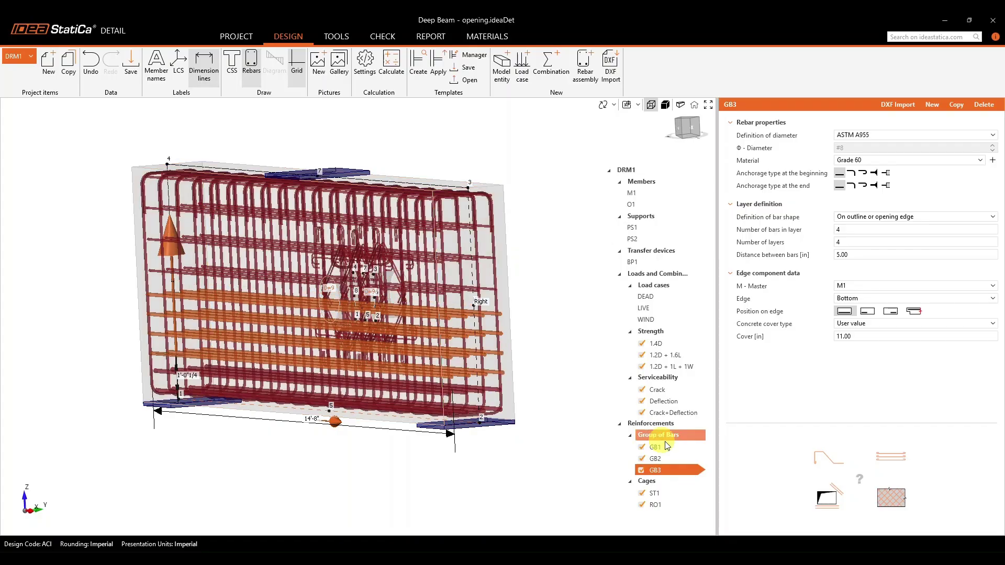
Examine the stirrups ST1 and the reinforcement RO1 around the opening, and return to the 2D view
left_click(678, 492)
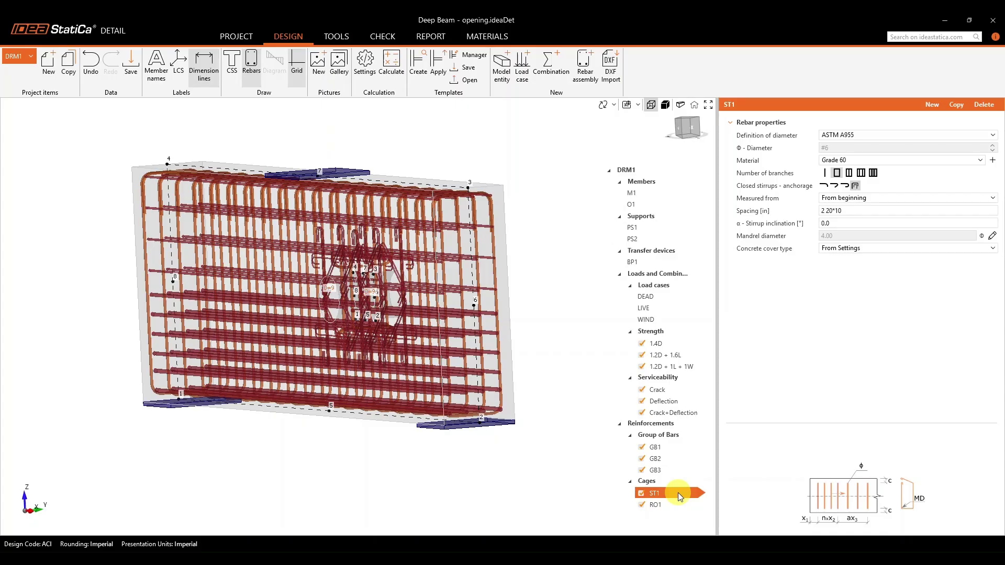
left_click(673, 505)
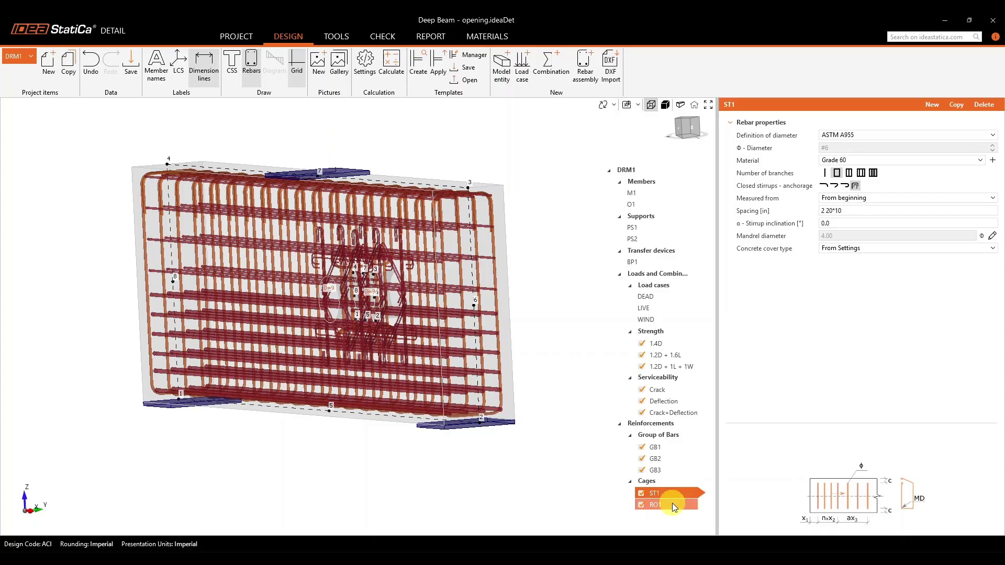
right_click_drag(471, 288, 535, 285)
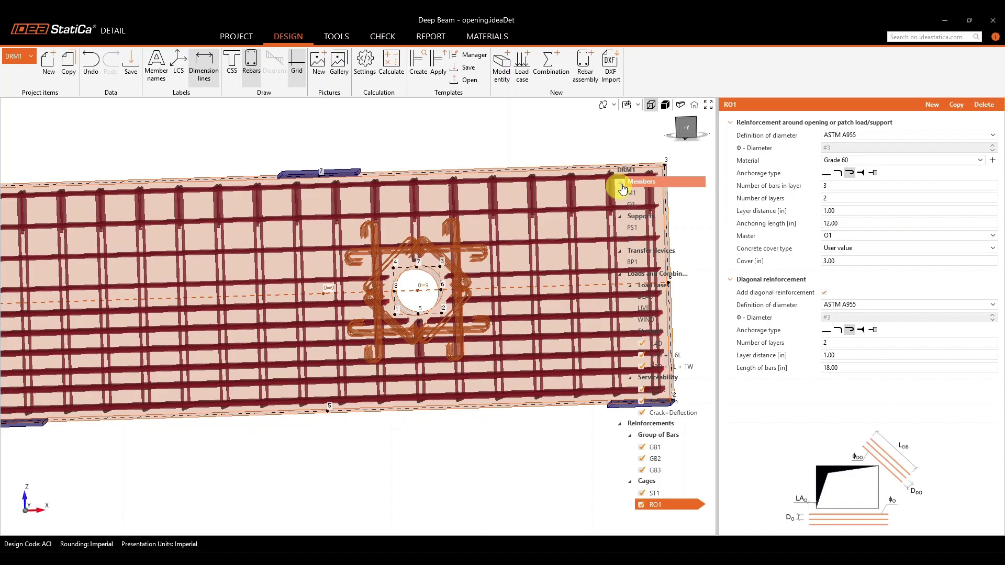
left_click(634, 107)
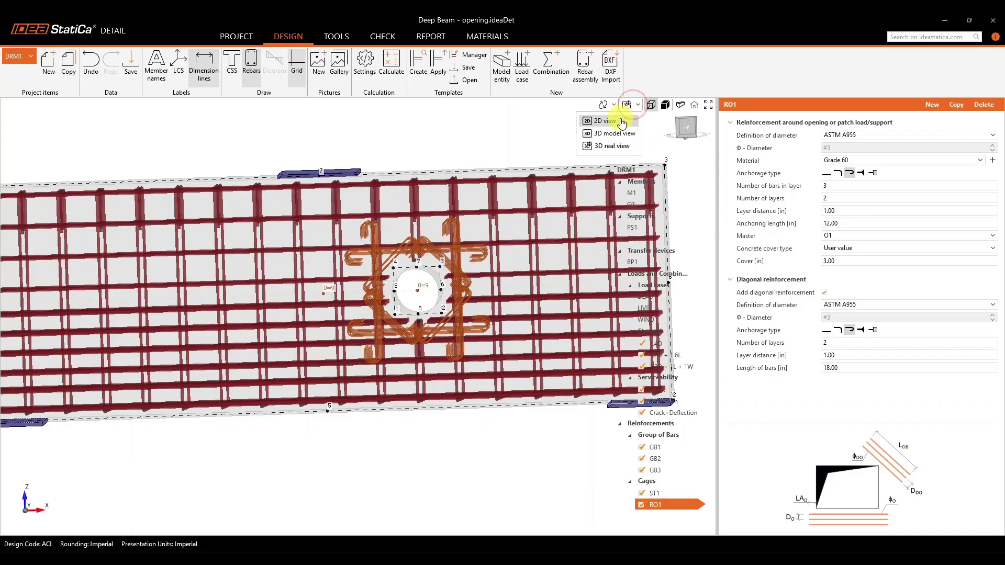
left_click(605, 120)
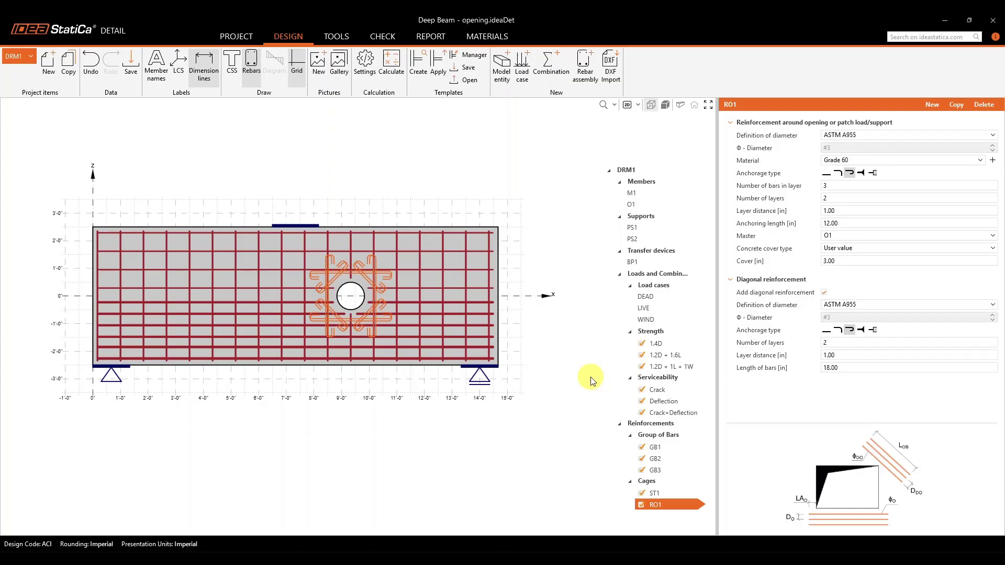
Review the deep beam's DEAD, LIVE and WIND load cases and its strength and serviceability combinations
left_click(670, 288)
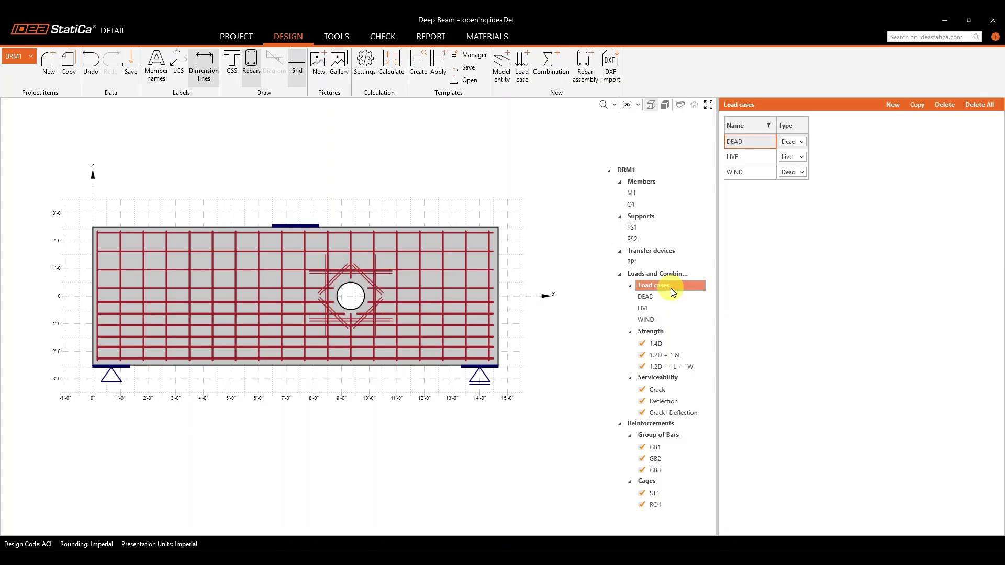
left_click(666, 297)
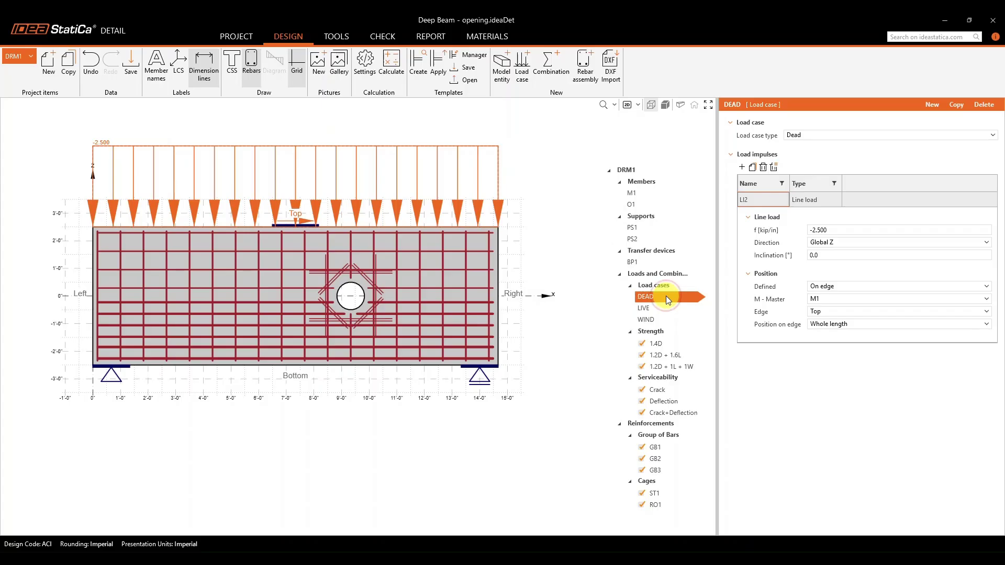
left_click(657, 309)
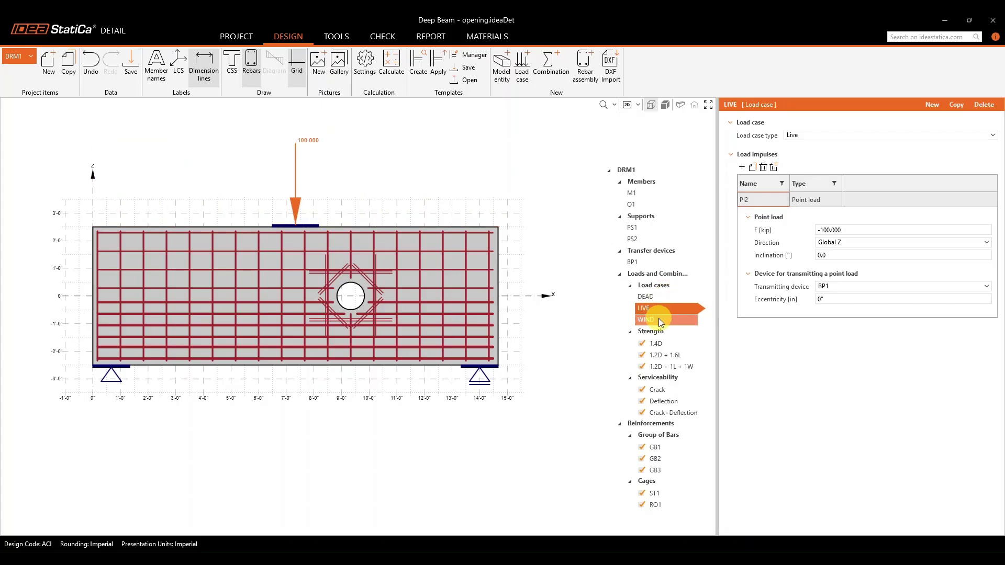
left_click(658, 318)
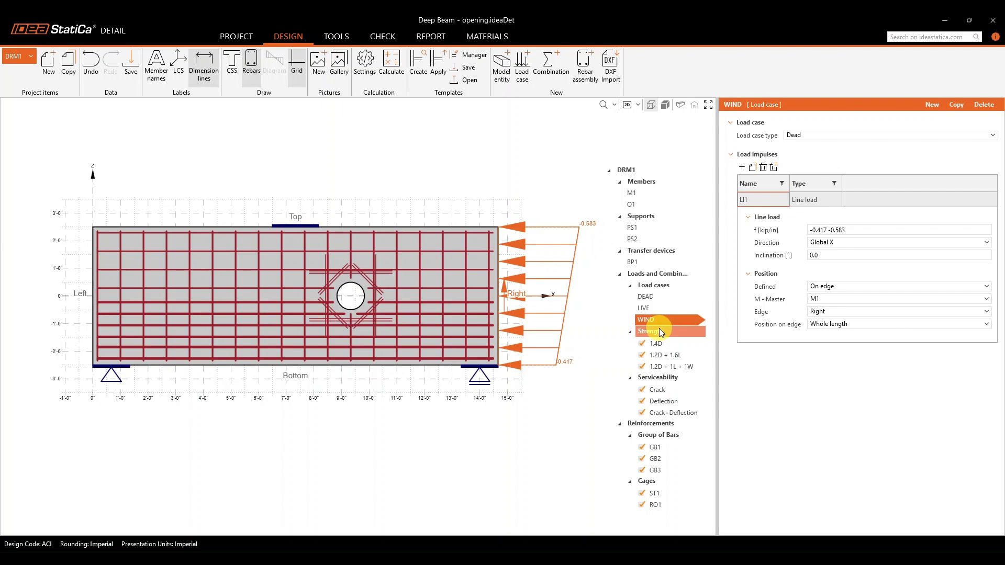
left_click(659, 330)
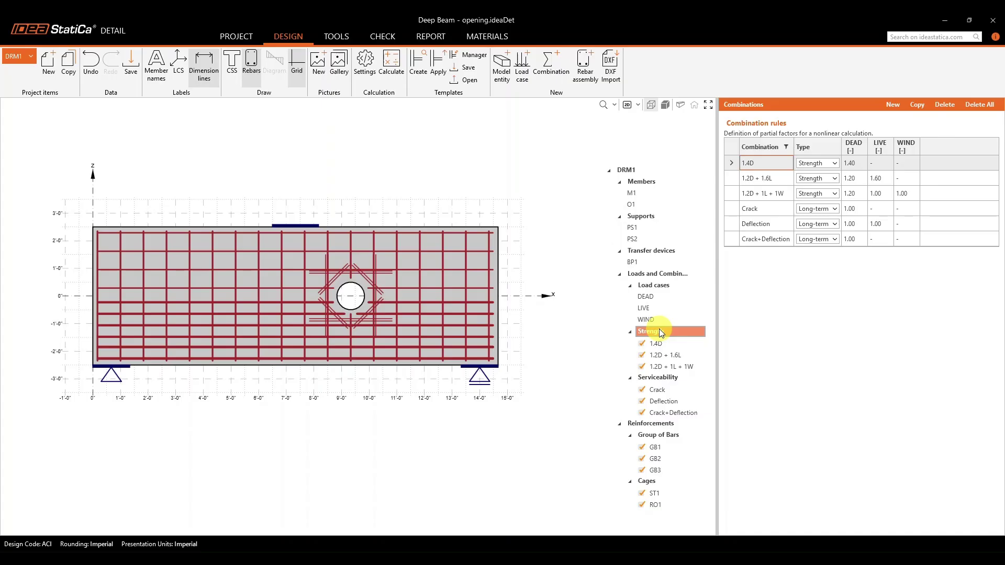
left_click(675, 377)
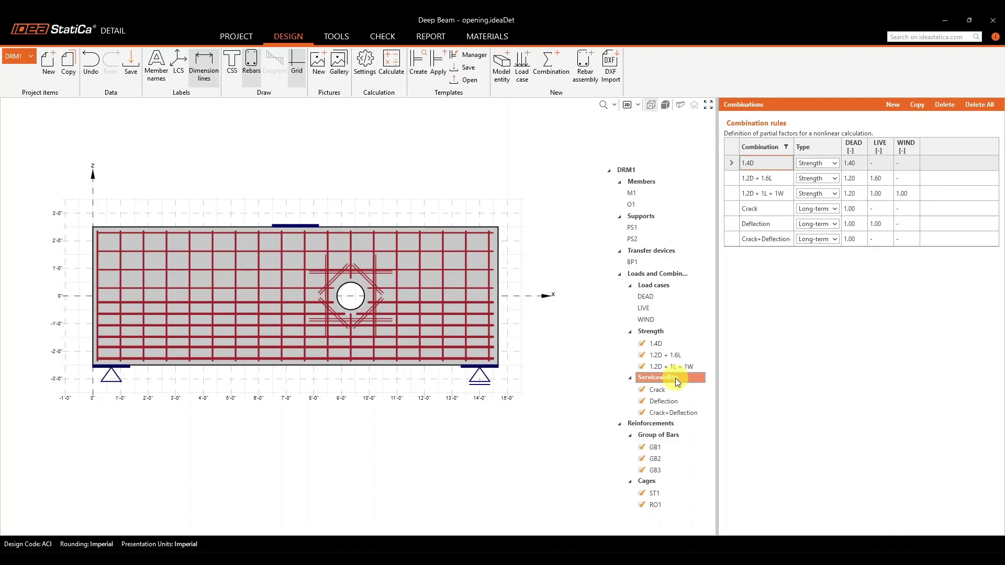
Calculate the deep beam and display its strength check for concrete, showing the concrete stress fc
left_click(402, 75)
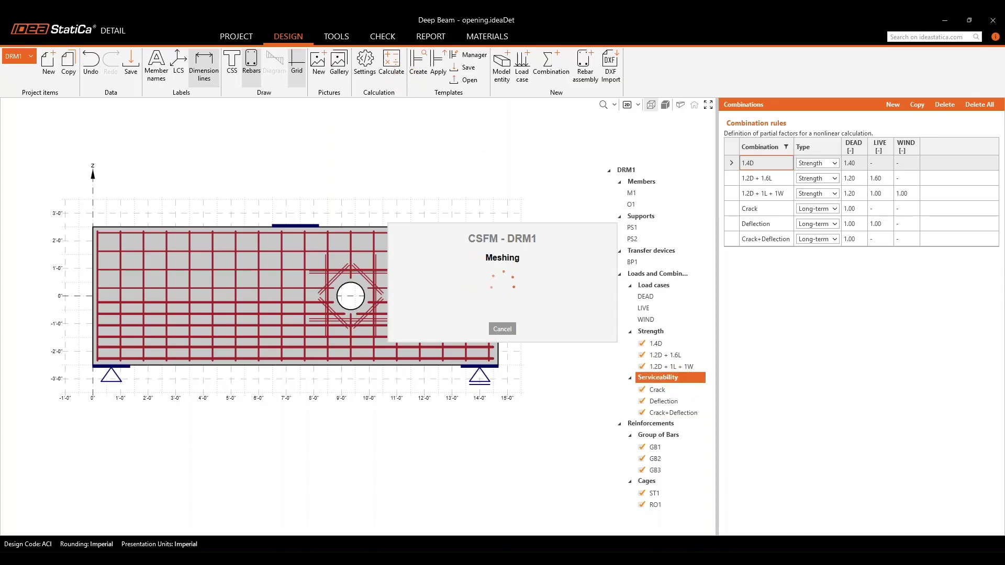
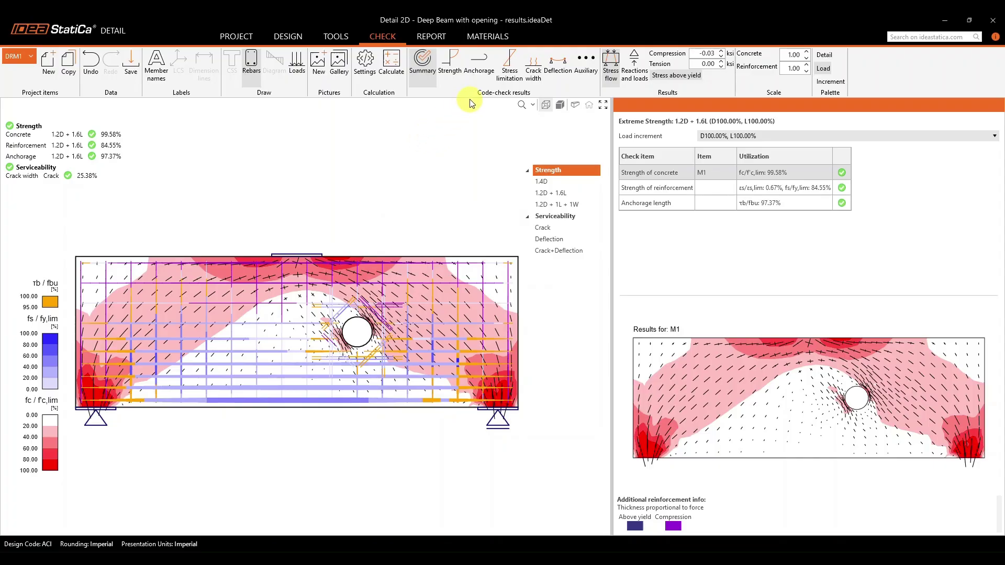
left_click(455, 65)
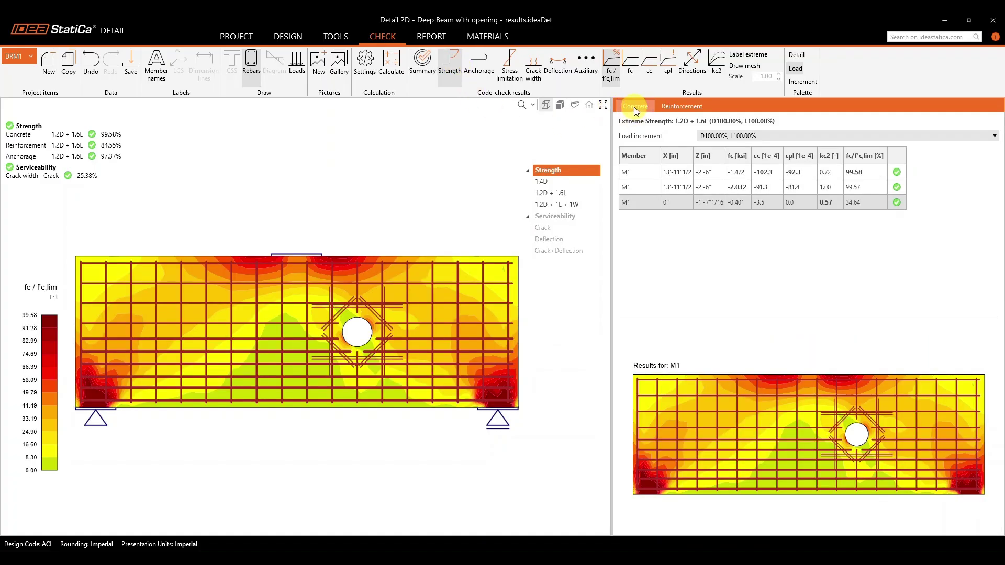
left_click(632, 68)
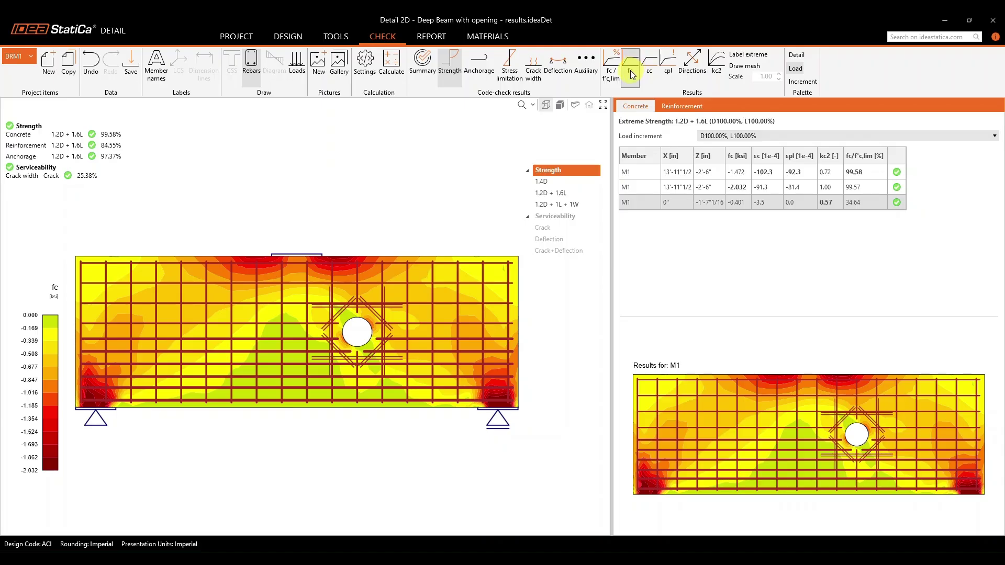
Review the reinforcement stress fs in the strength check and the total bar force Ftot in the anchorage check
left_click(673, 106)
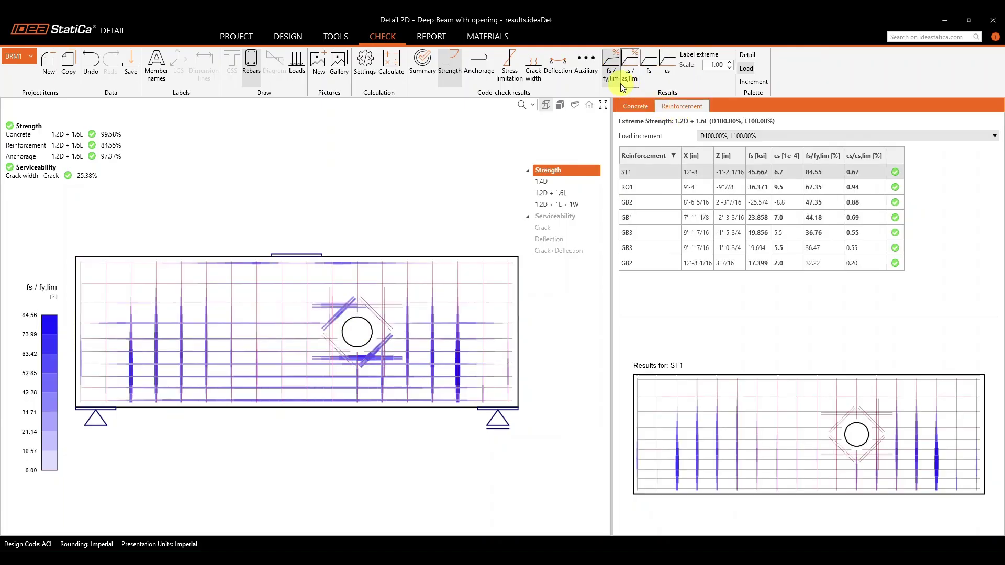
left_click(650, 74)
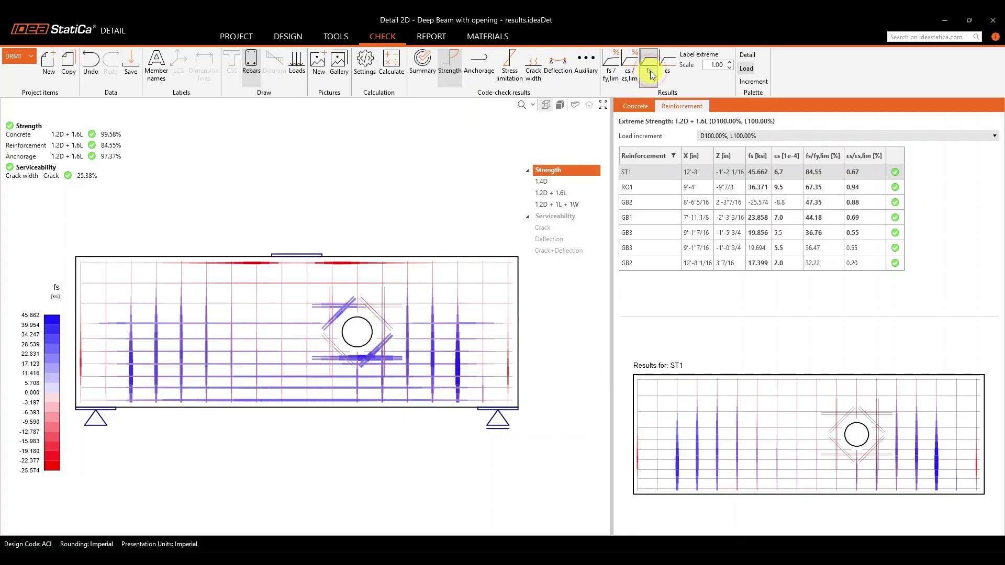
left_click(476, 73)
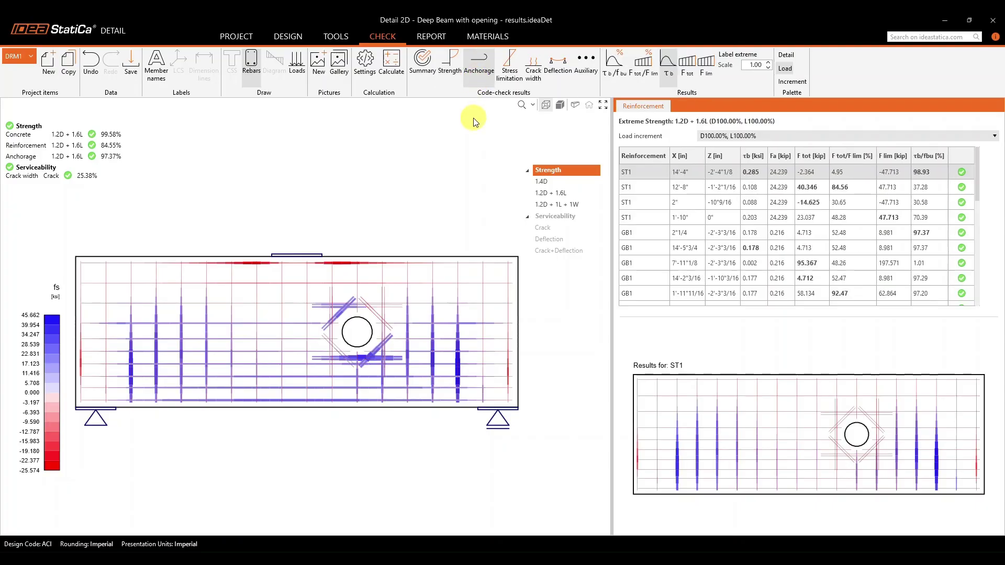
left_click(687, 76)
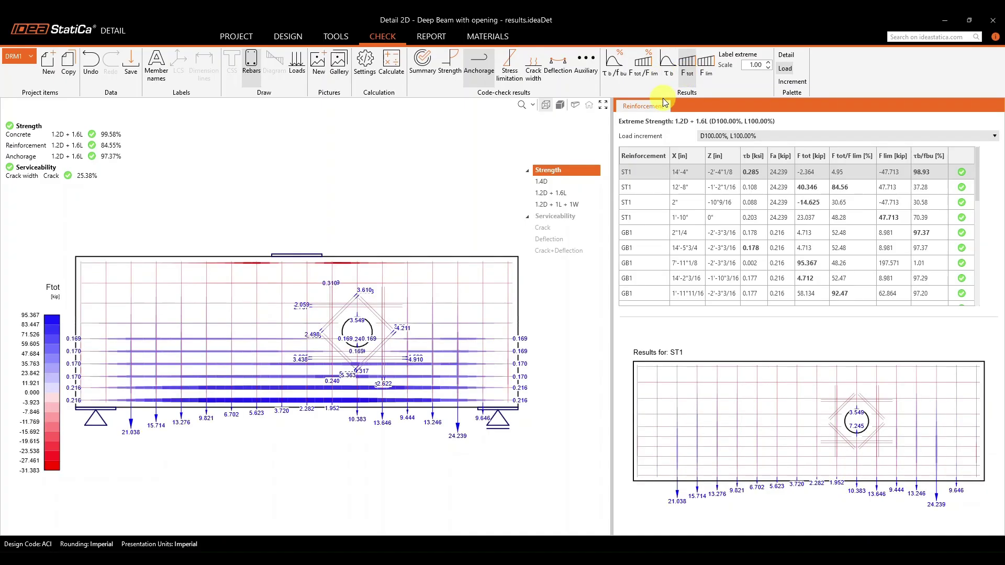
Review the deep beam's serviceability results for crack width and deflection
left_click(535, 82)
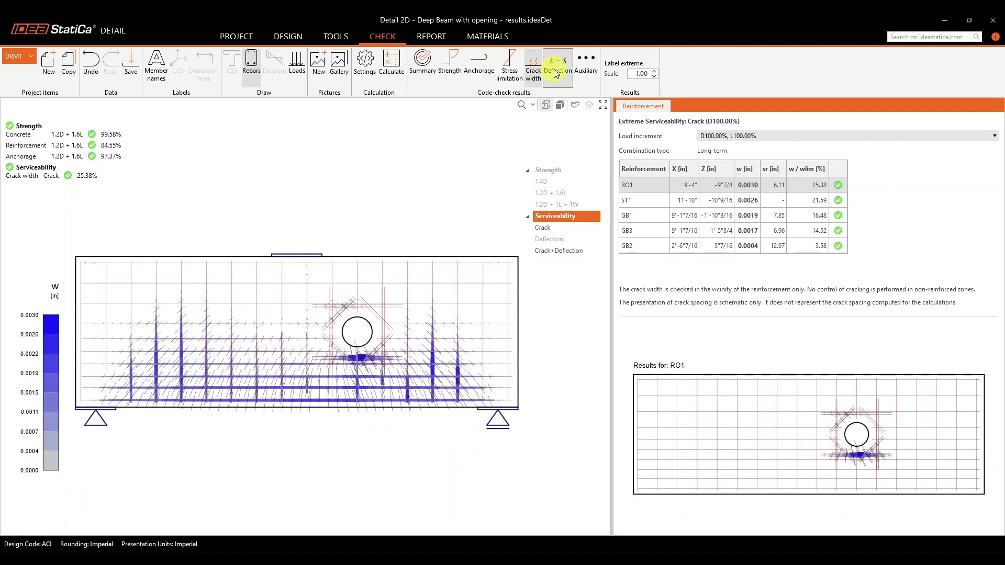
left_click(553, 76)
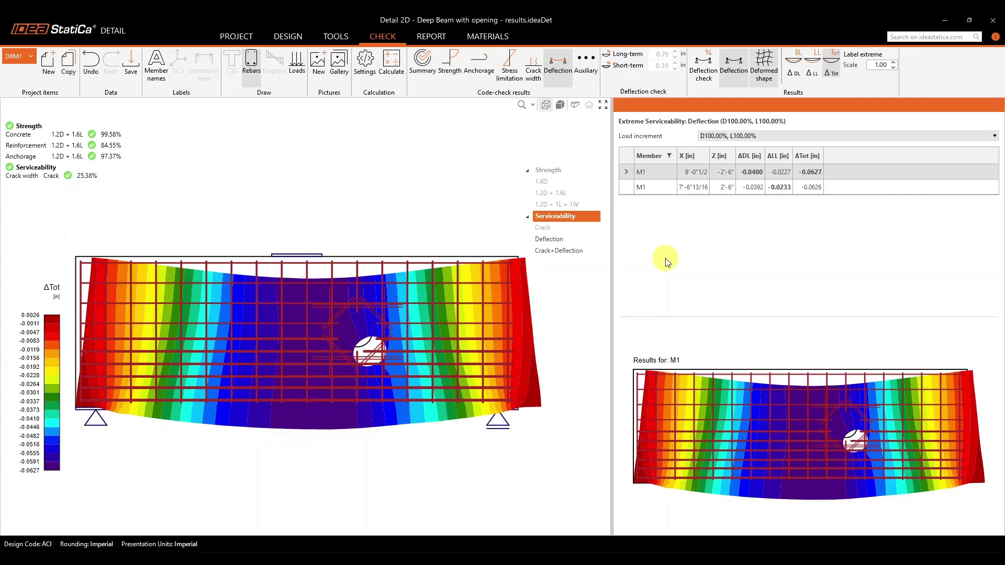
Open the deep beam's detailed report and read through its contents from the project data onward
left_click(437, 38)
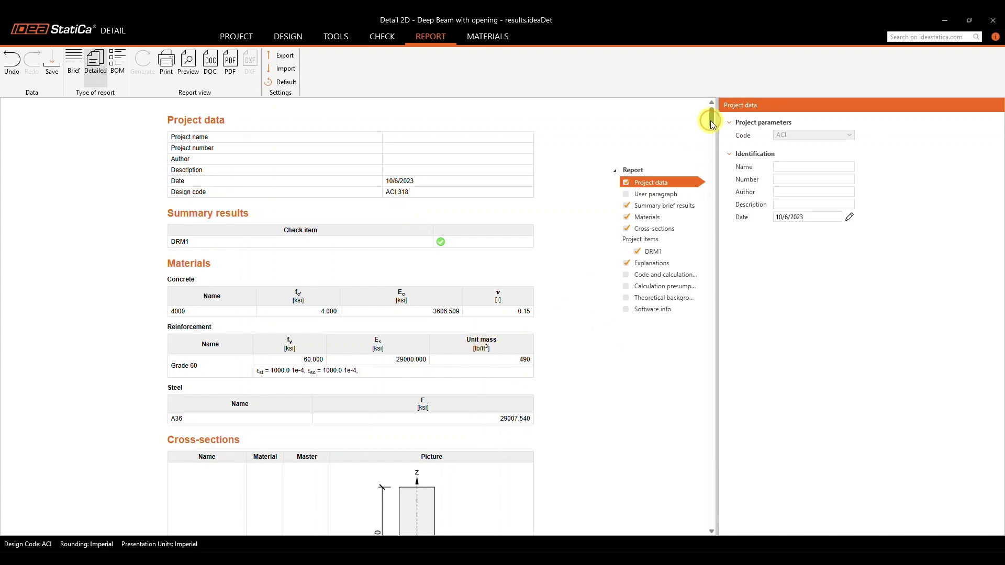
left_click_drag(710, 120, 712, 460)
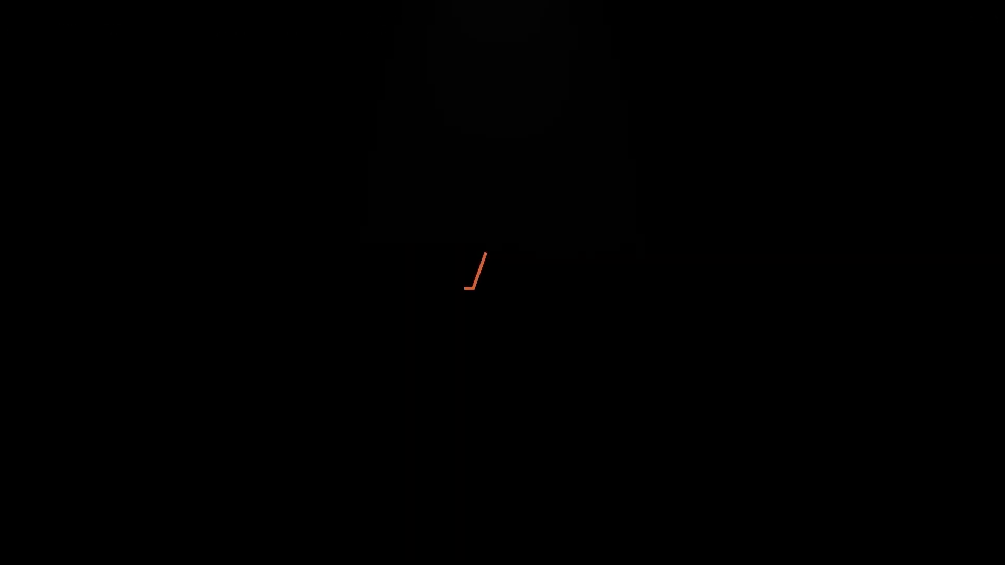